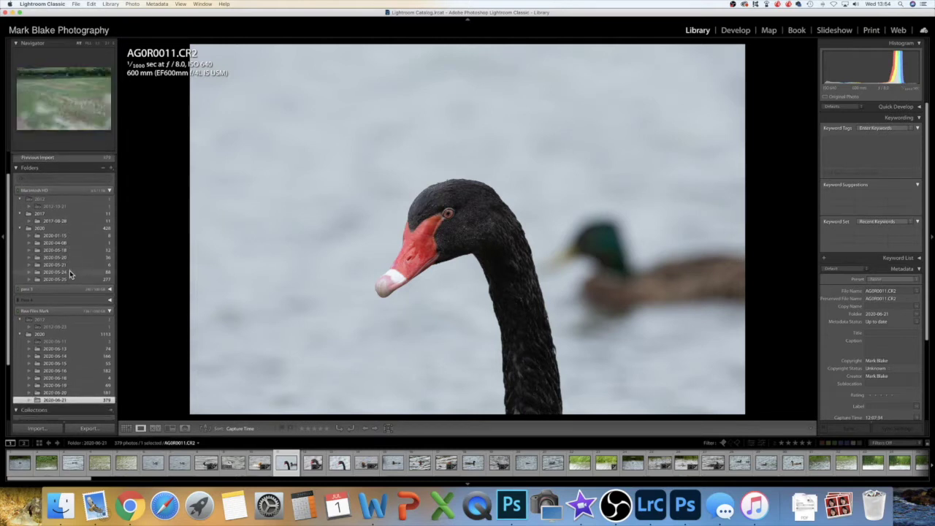
# Open the photo import and select the EOS_DIGITAL memory card as the source.
pyautogui.scroll(4, 70, 274)
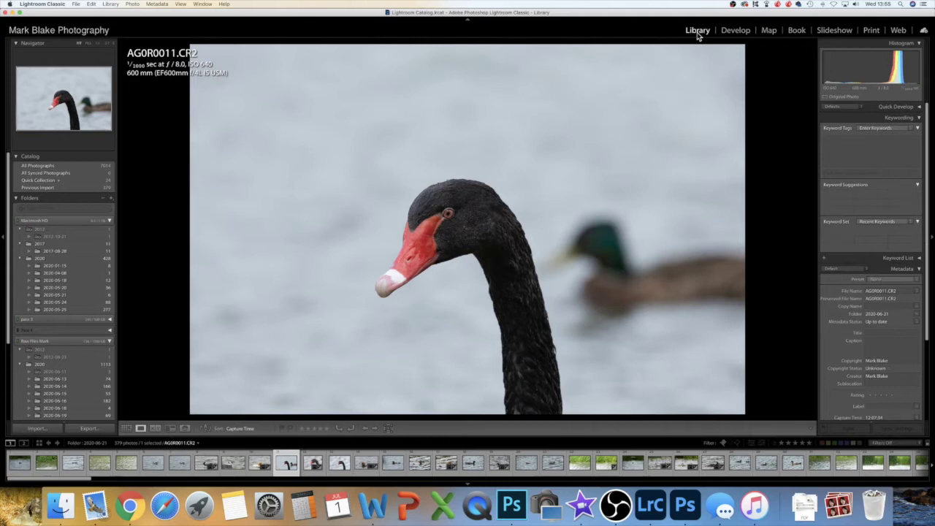
pyautogui.press('super+shift+i')
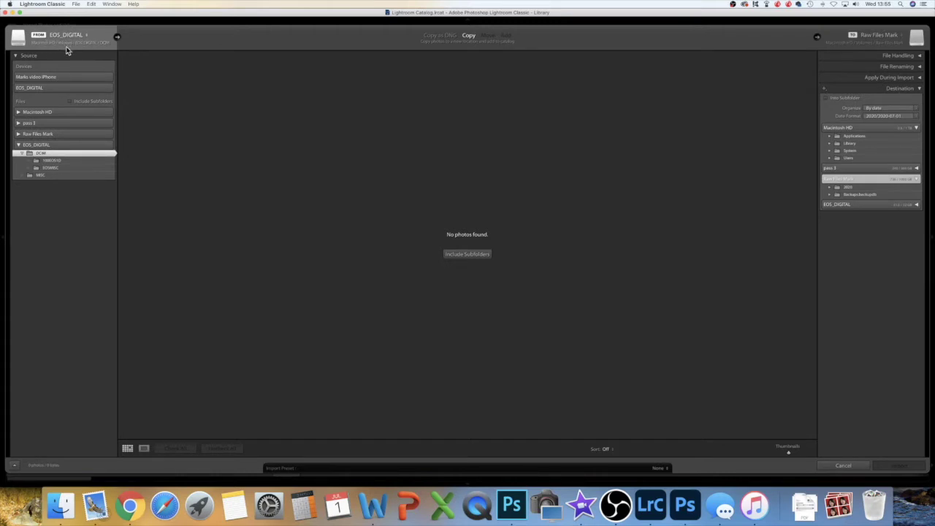
pyautogui.click(53, 89)
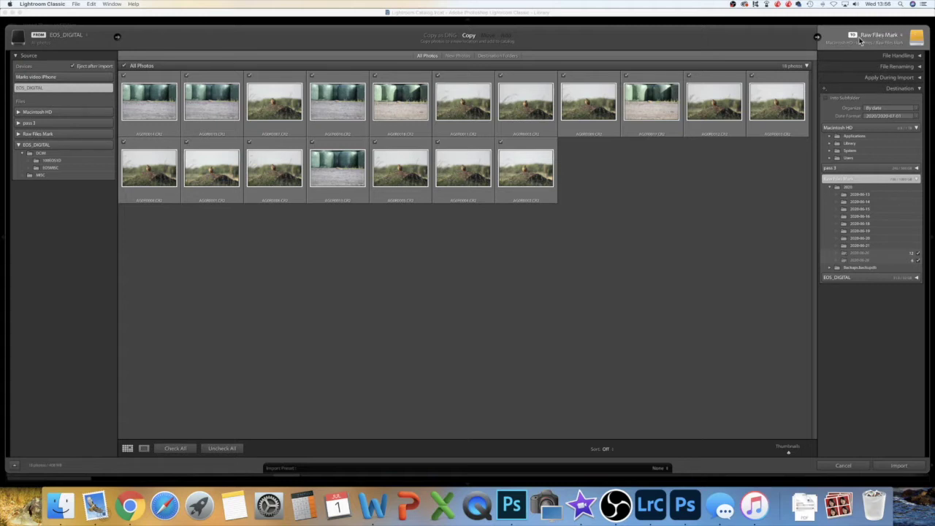
# Set the import destination to the raw files drive and import all photos from the memory card.
pyautogui.click(902, 36)
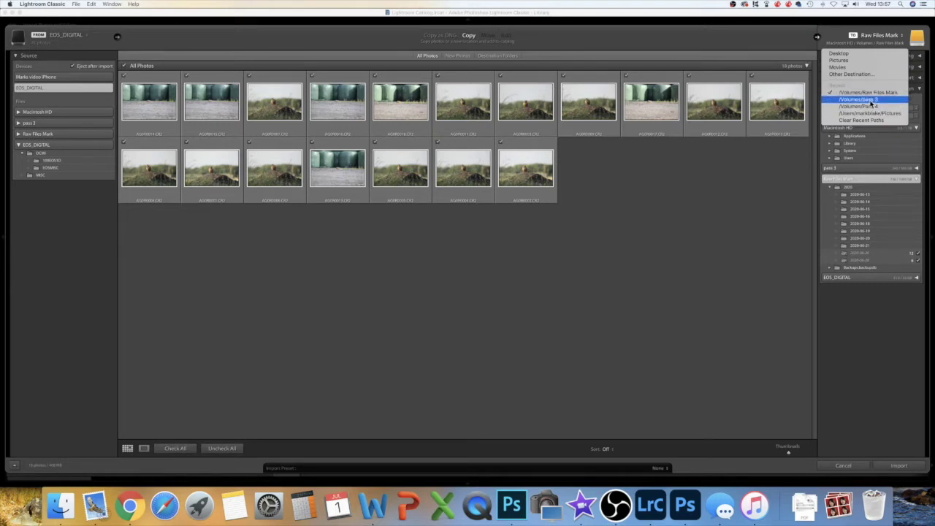
pyautogui.click(871, 100)
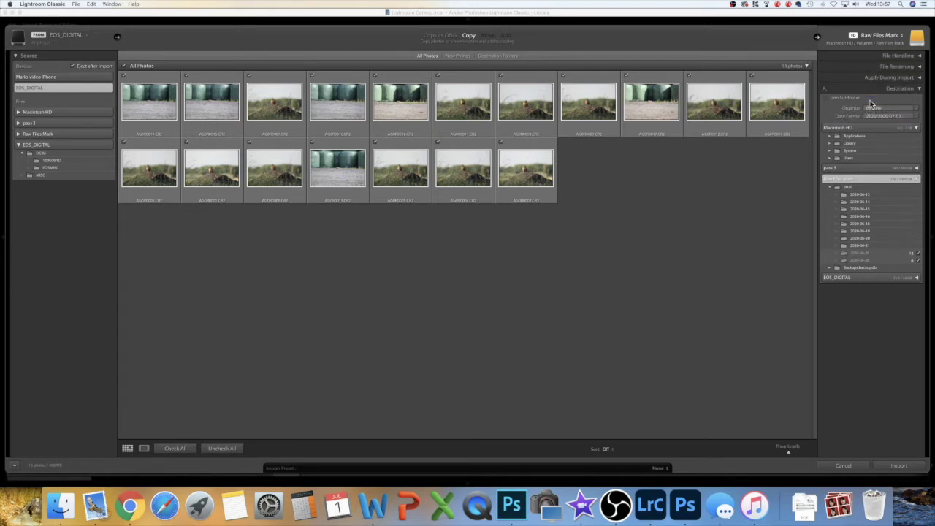
pyautogui.click(899, 38)
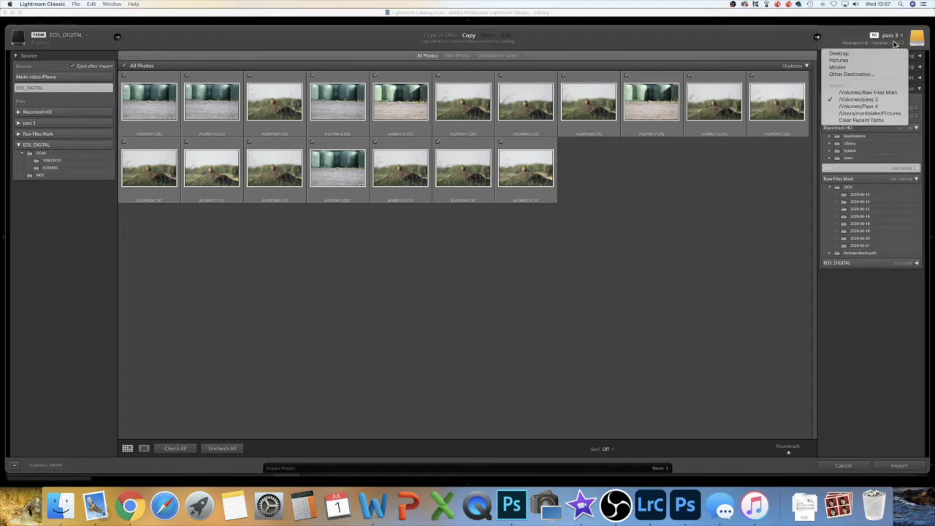
pyautogui.click(870, 95)
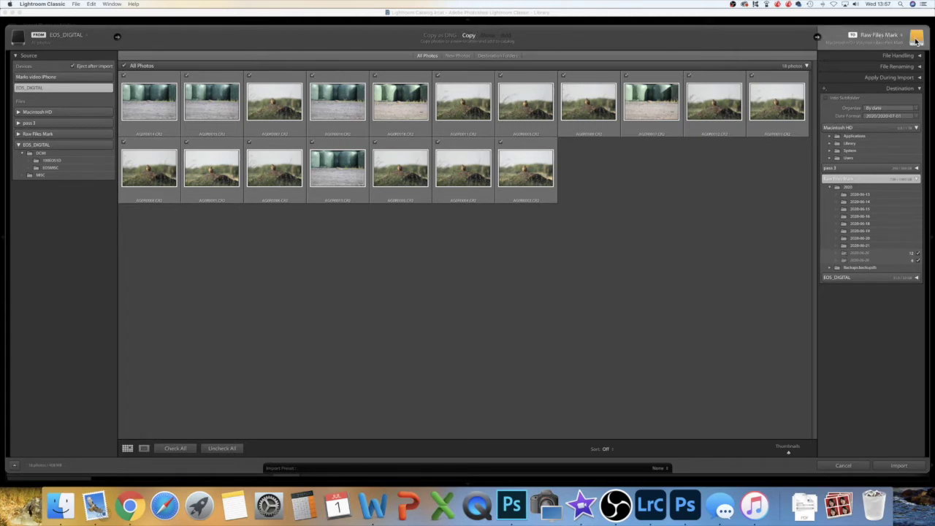
pyautogui.click(899, 466)
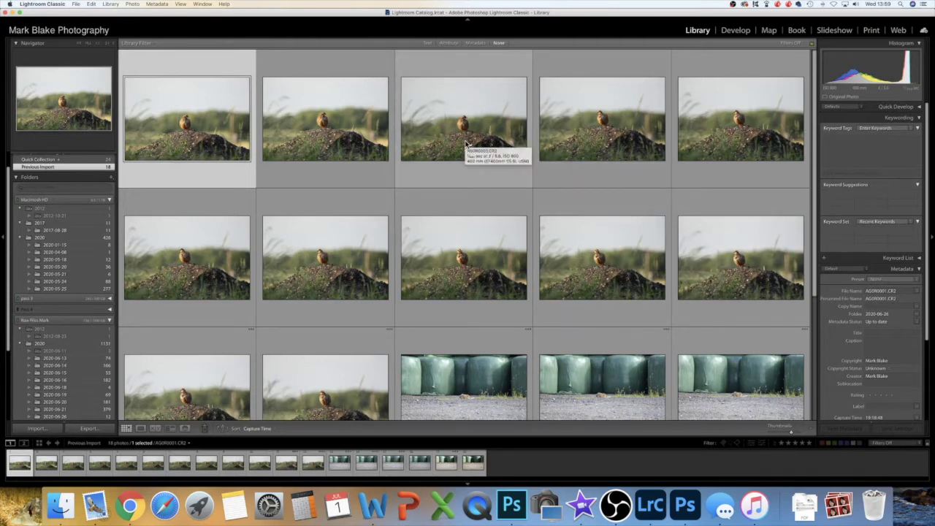
# Look through the newly imported photos and open the first one, AG0R0001.CR2, in the Develop module.
pyautogui.scroll(-3, 466, 144)
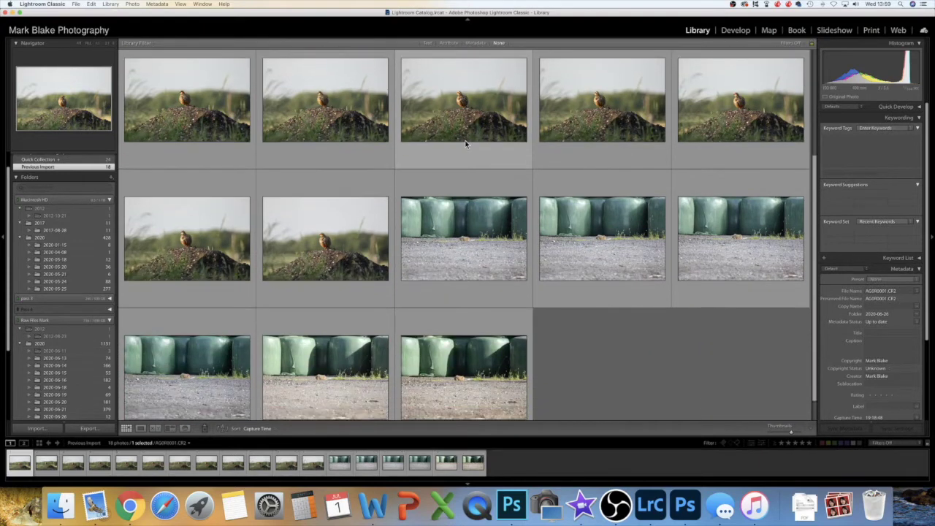
pyautogui.scroll(-2, 466, 143)
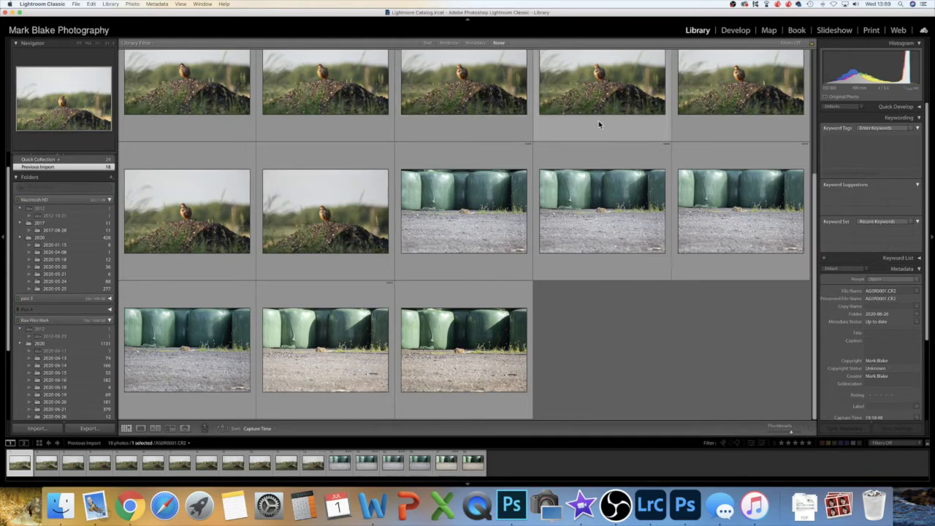
pyautogui.scroll(5, 599, 124)
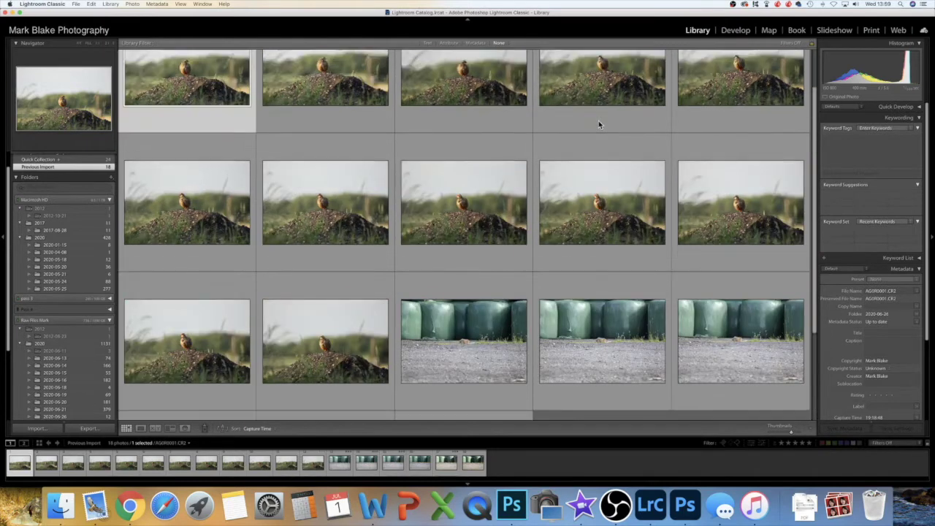
pyautogui.scroll(-2, 599, 123)
pyautogui.scroll(3, 599, 123)
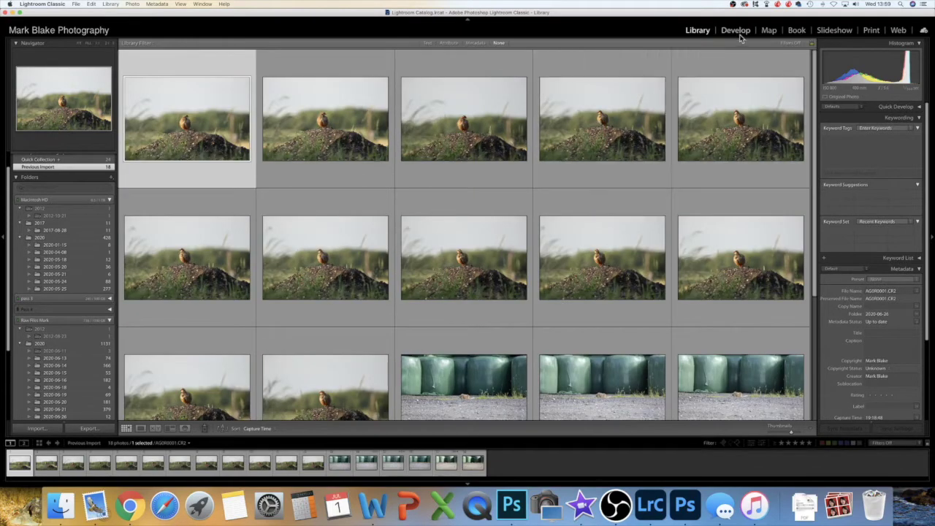
pyautogui.click(735, 31)
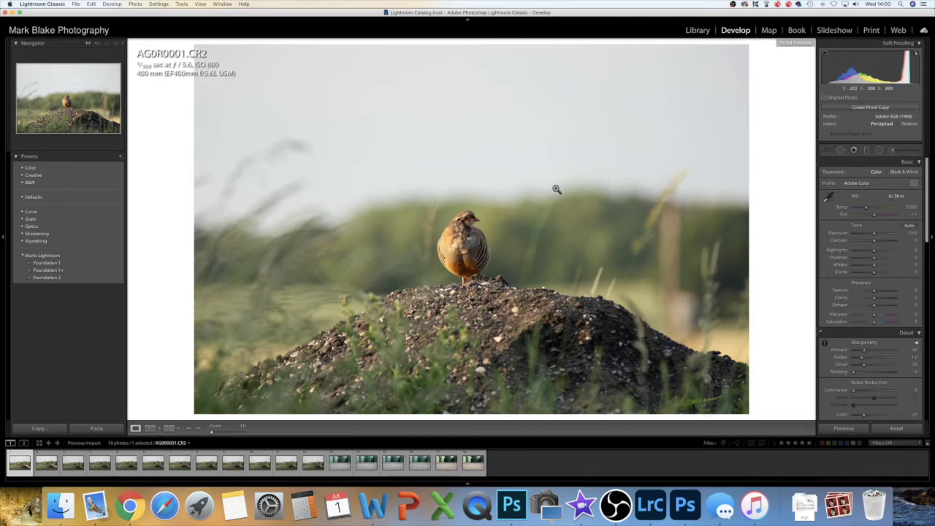
# Inspect the bird in AG0R0001.CR2 at 1:1 magnification and return to the full-frame view.
pyautogui.click(482, 237)
pyautogui.click(482, 237)
pyautogui.click(465, 241)
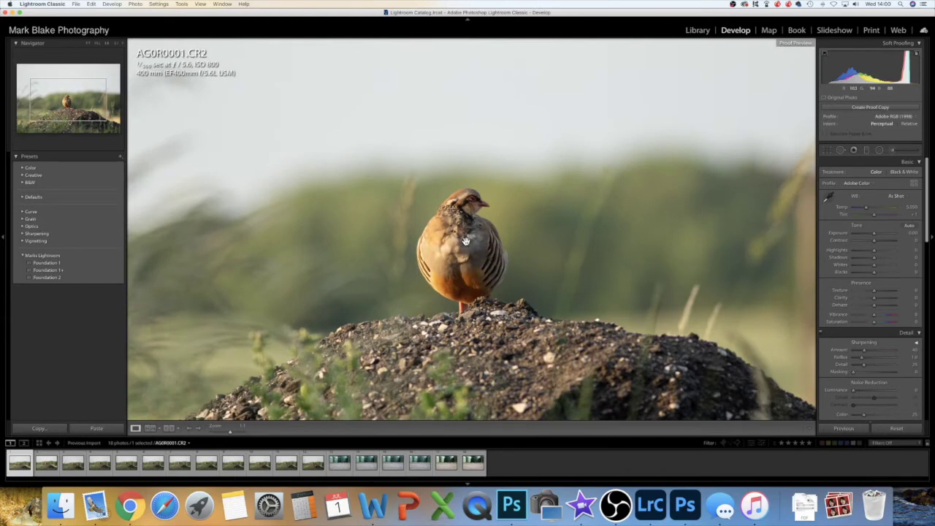
pyautogui.click(465, 241)
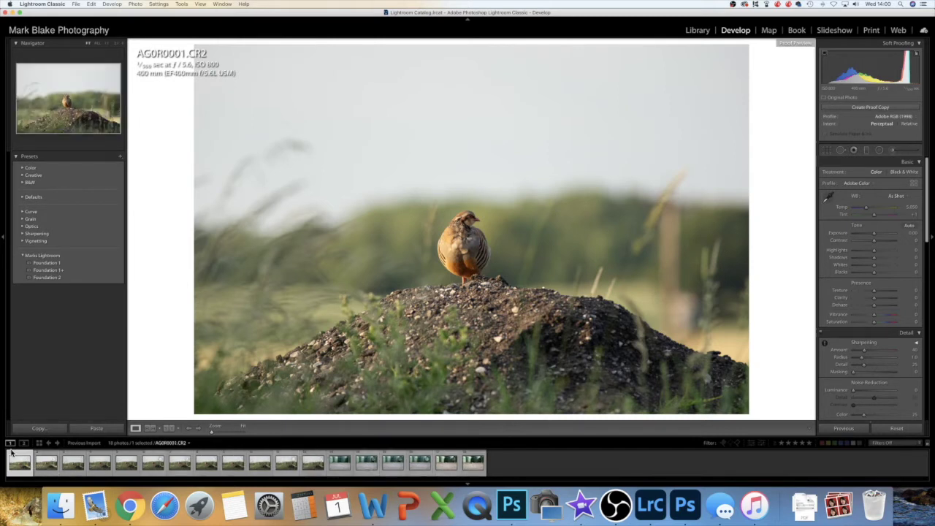
# View AG0R0002.CR2 and AG0R0003.CR2, examining the bird in the latter at 1:1 magnification.
pyautogui.click(46, 465)
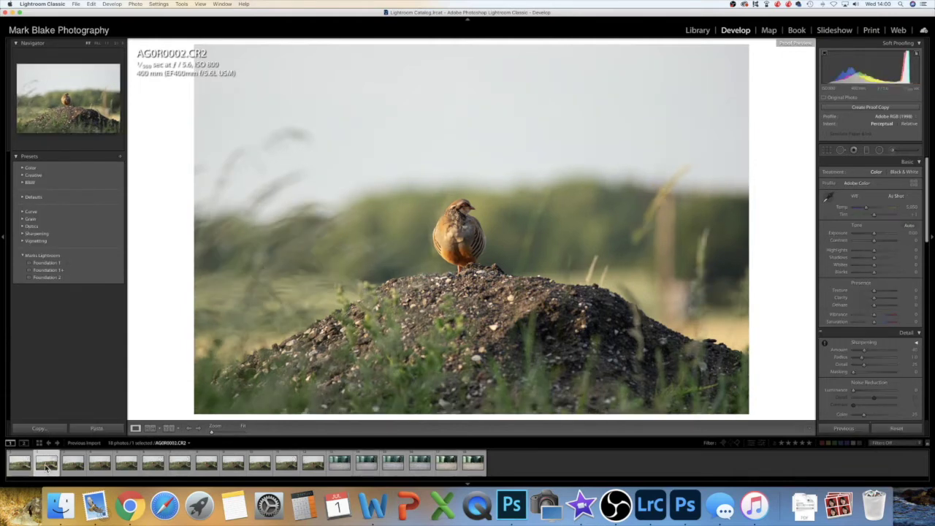
pyautogui.click(73, 465)
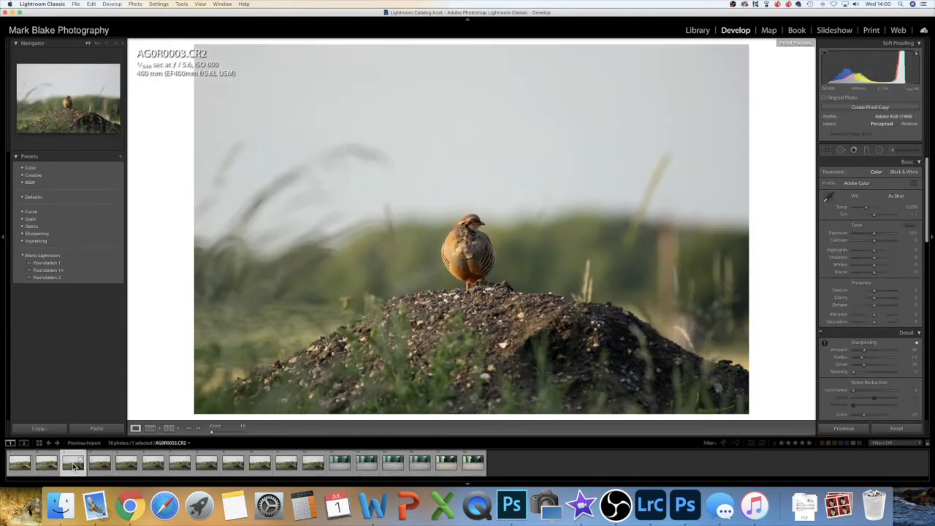
pyautogui.click(476, 219)
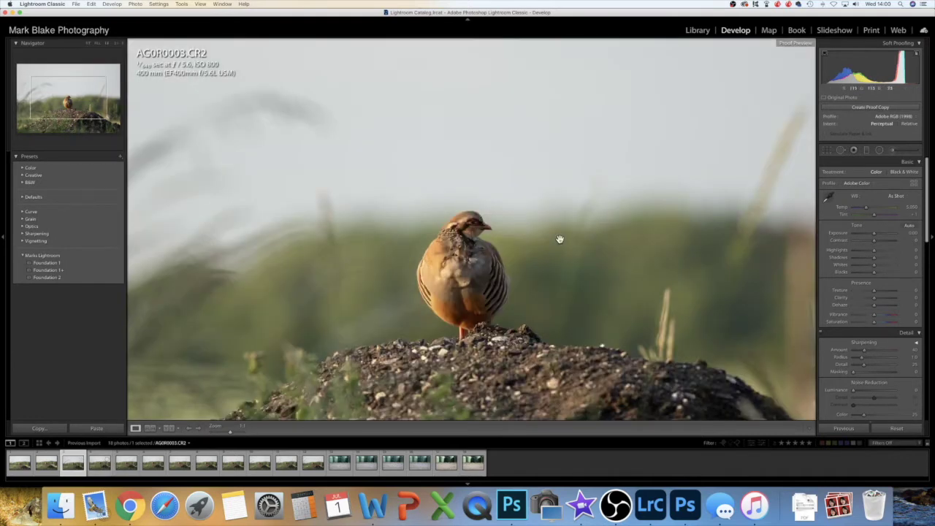
pyautogui.click(559, 239)
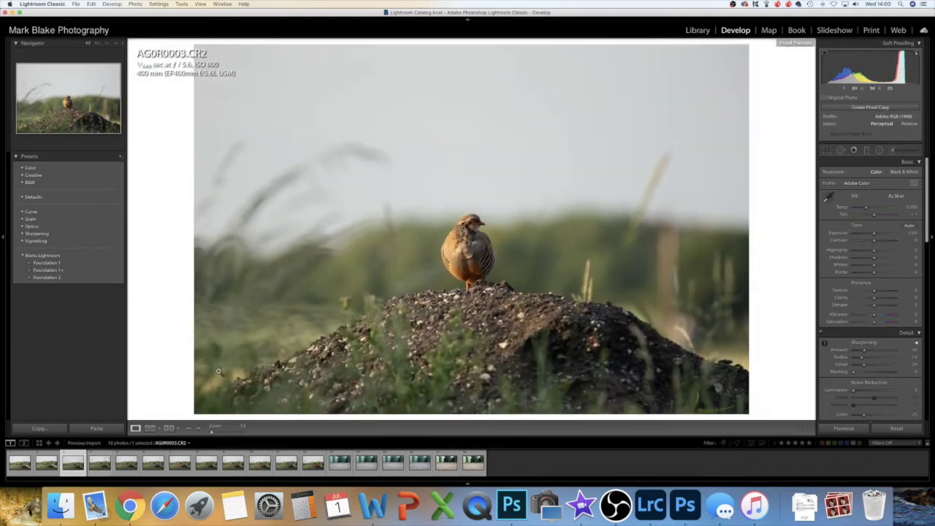
# Go on to select AG0R0005.CR2 for editing and check the bird at 1:1 magnification.
pyautogui.click(100, 464)
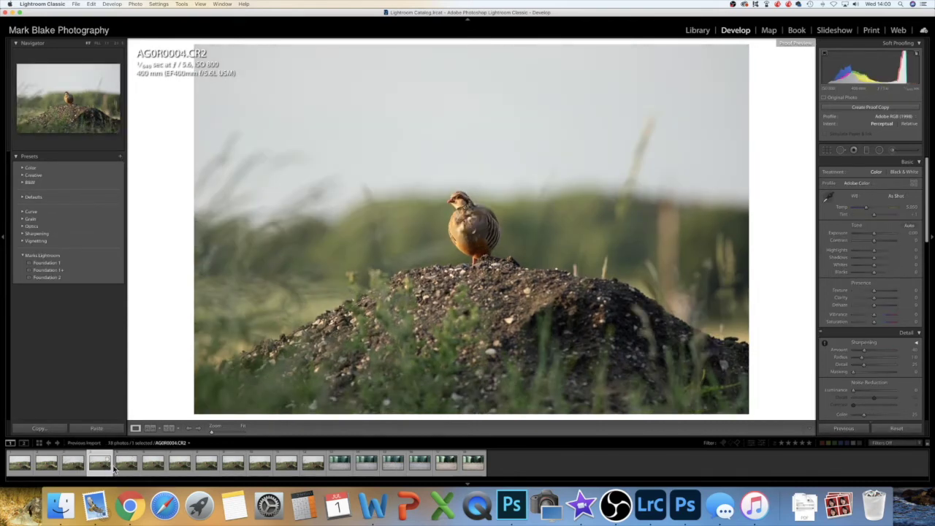
pyautogui.click(125, 467)
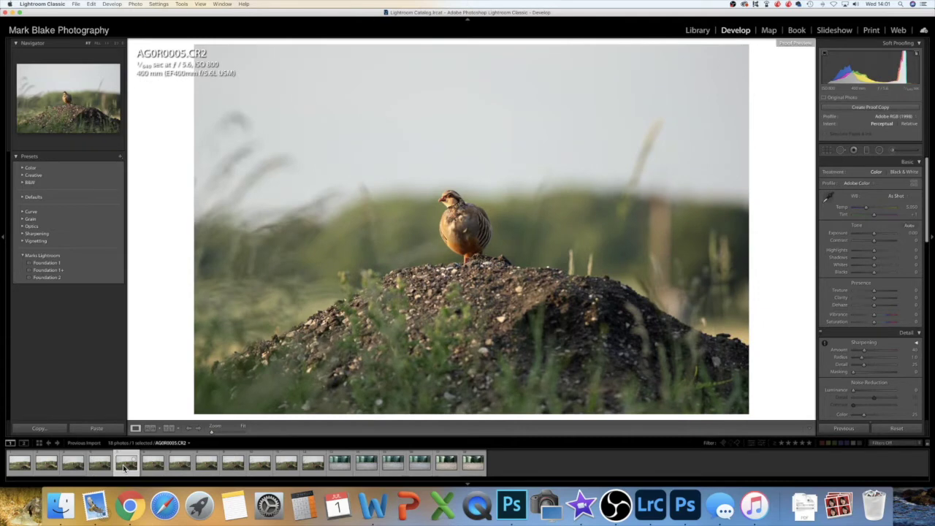
pyautogui.click(455, 208)
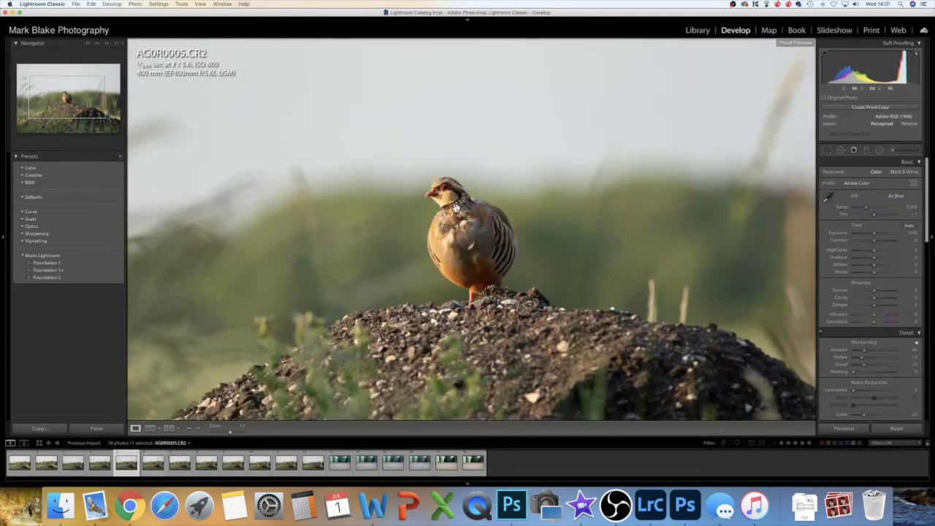
pyautogui.click(455, 208)
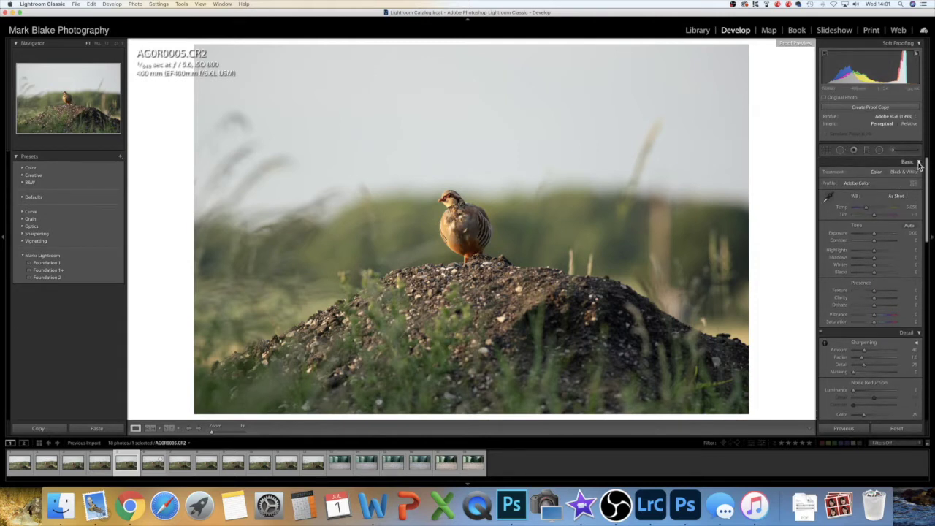
# Collapse the Basic, Detail, HSL/Color, Split Toning, Lens Corrections and Effects adjustment sections.
pyautogui.click(919, 162)
pyautogui.click(919, 173)
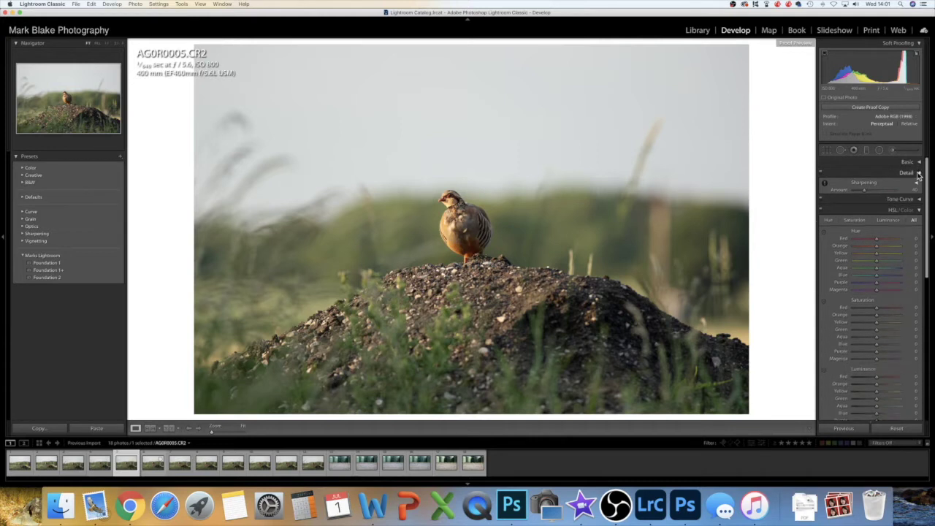
pyautogui.click(918, 195)
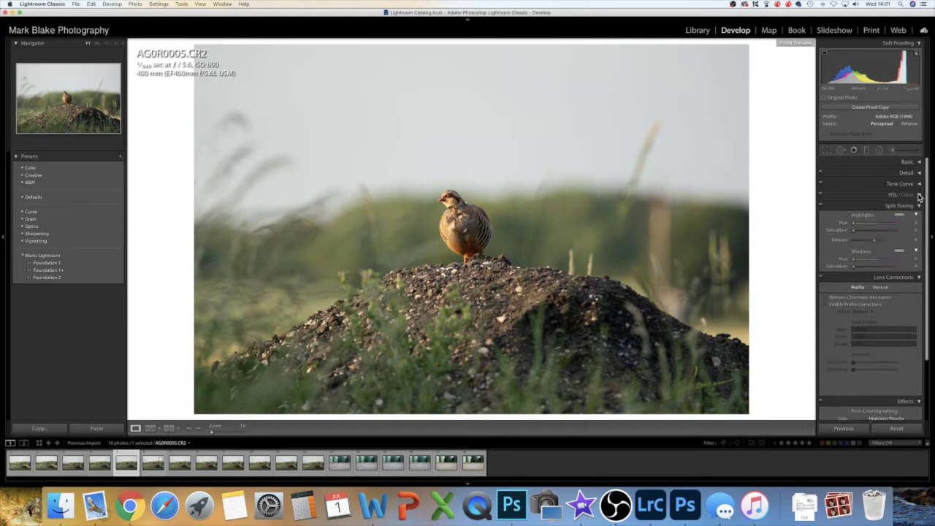
pyautogui.click(919, 206)
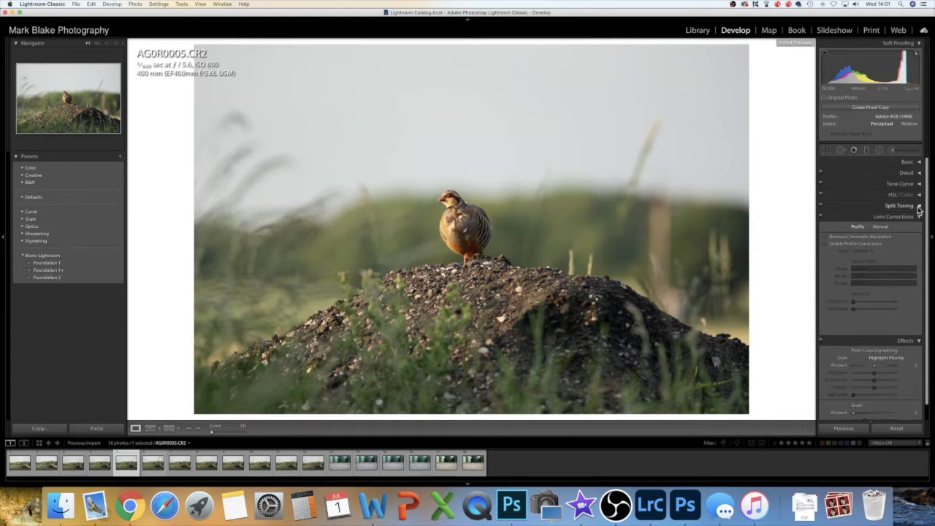
pyautogui.click(919, 217)
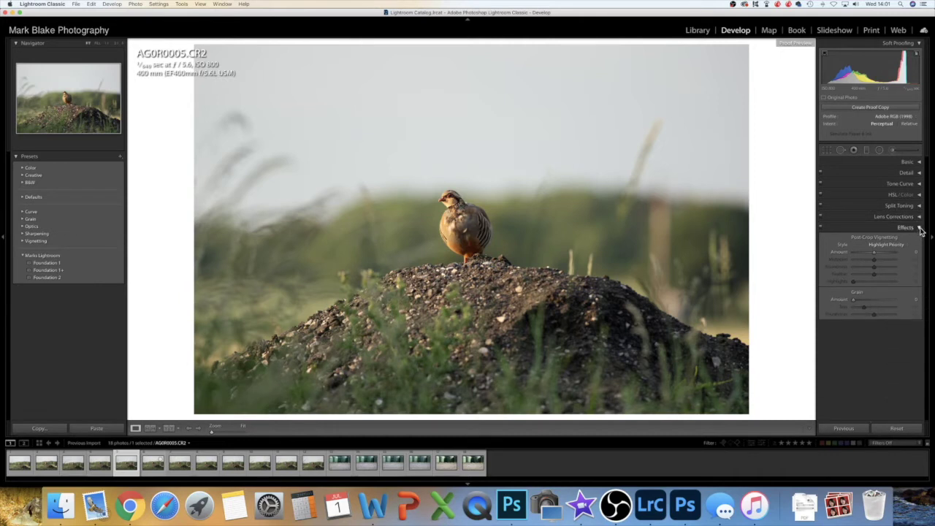
pyautogui.click(919, 228)
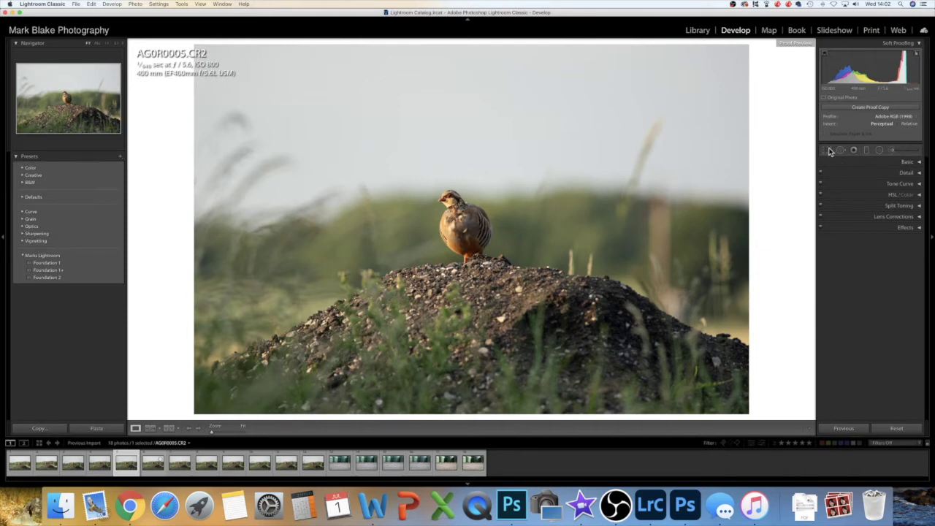
# Expand the Basic adjustments and try the Black & White treatment on AG0R0005.CR2 before restoring Color.
pyautogui.click(918, 163)
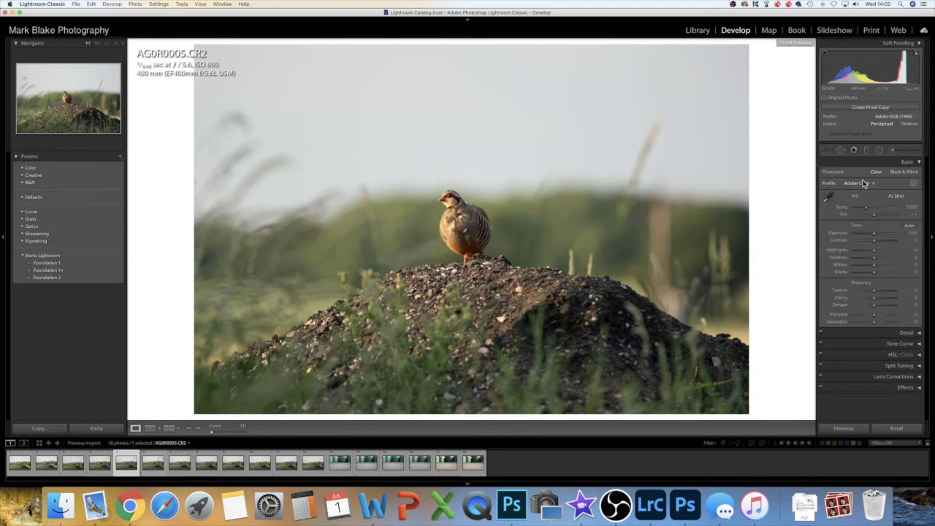
pyautogui.click(900, 172)
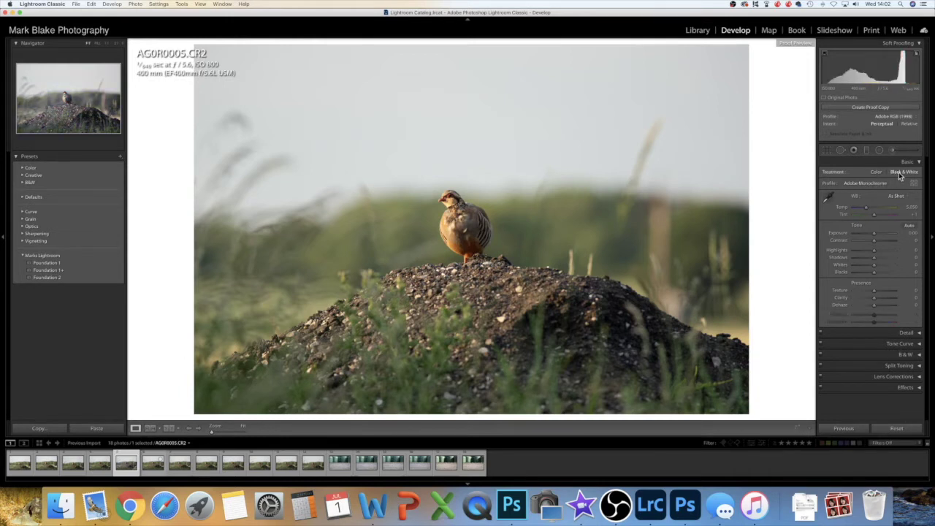
pyautogui.click(876, 172)
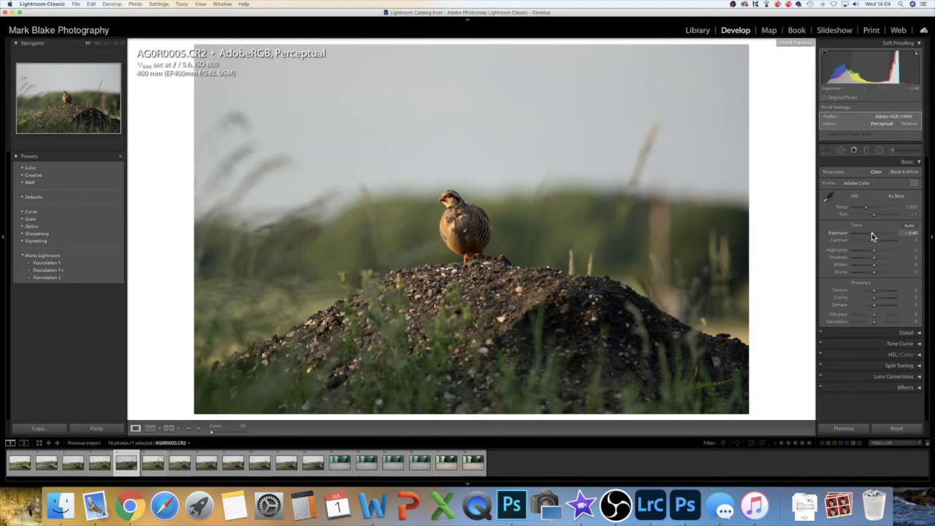
# Try a darker exposure on AG0R0005.CR2, reset it, and raise the exposure to +0.30.
pyautogui.moveTo(872, 233); pyautogui.dragTo(873, 236)
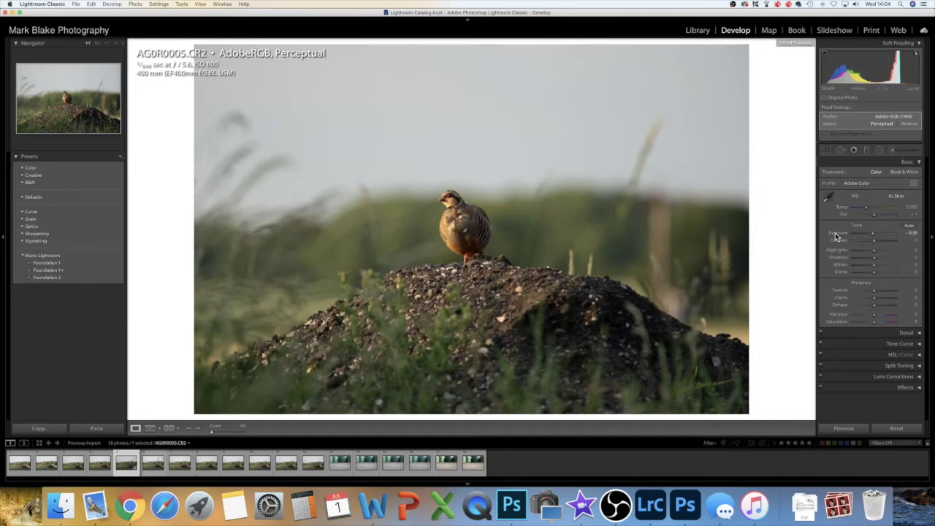
pyautogui.doubleClick(837, 236)
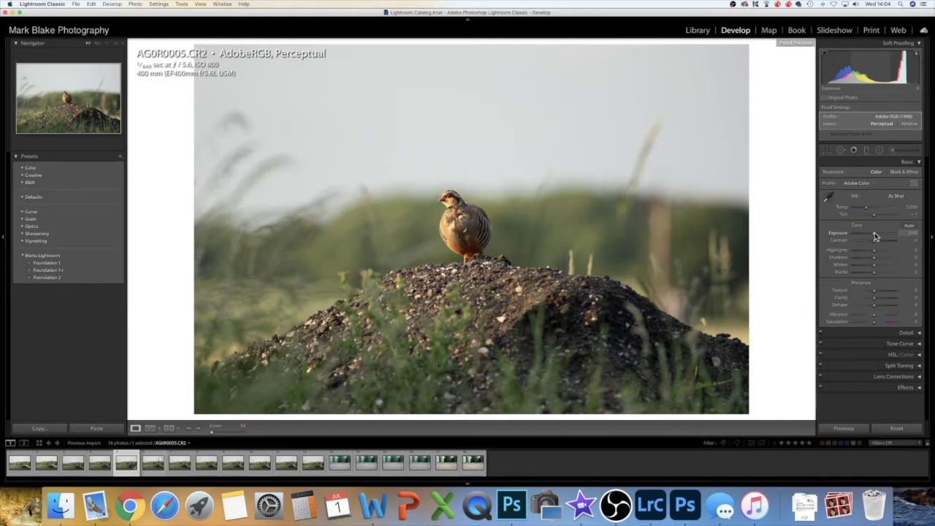
pyautogui.moveTo(875, 236); pyautogui.dragTo(876, 234)
pyautogui.moveTo(874, 232); pyautogui.dragTo(875, 232)
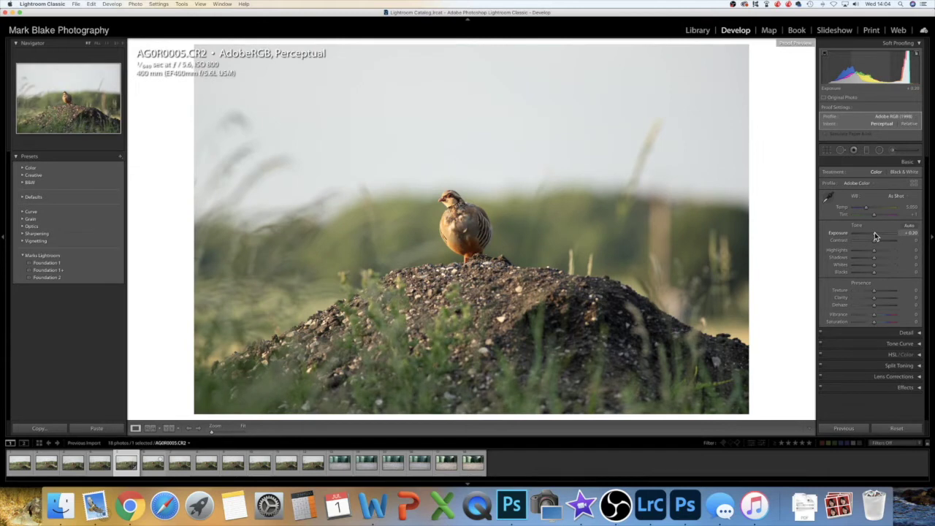
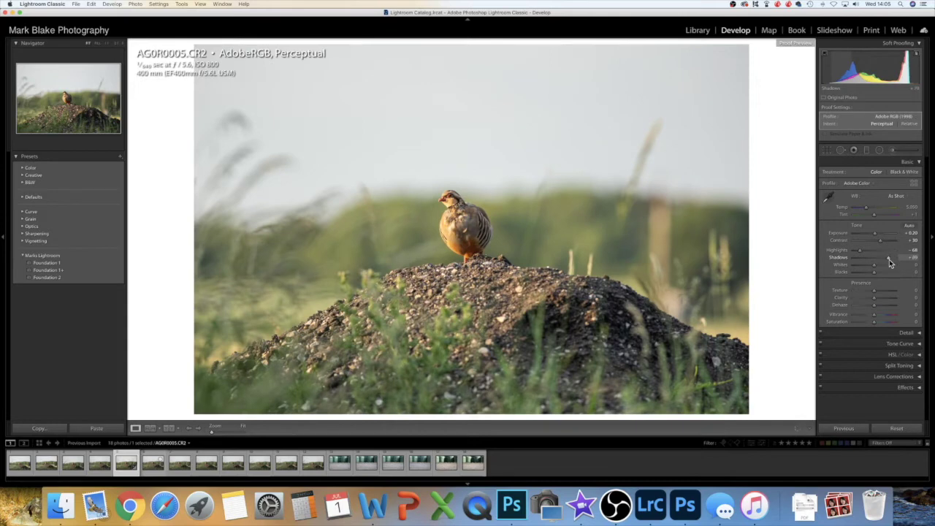
# Set the photo's Shadows to +67, Whites to +14 and Blacks to +17.
pyautogui.moveTo(888, 260)
pyautogui.mouseDown()
pyautogui.moveTo(860, 269)
pyautogui.moveTo(879, 269)
pyautogui.mouseUp()
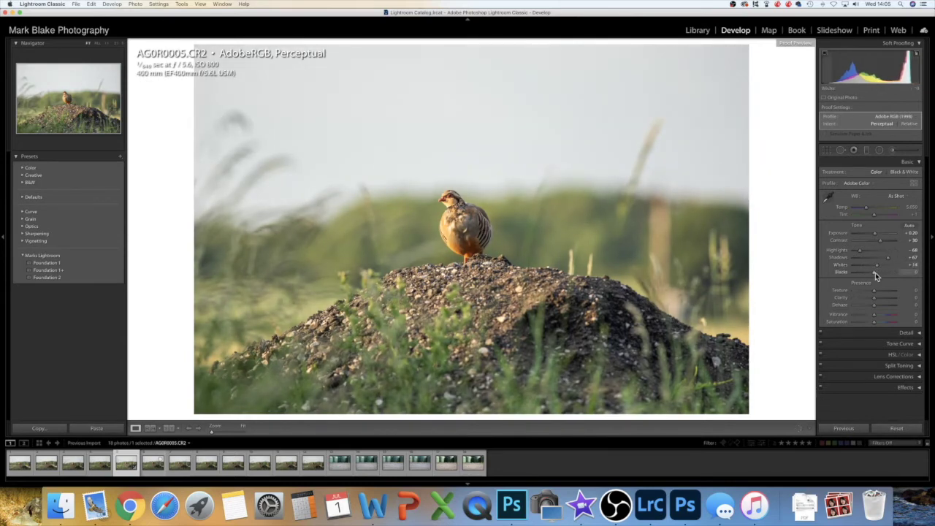
pyautogui.moveTo(876, 274)
pyautogui.mouseDown()
pyautogui.moveTo(862, 273)
pyautogui.moveTo(878, 272)
pyautogui.mouseUp()
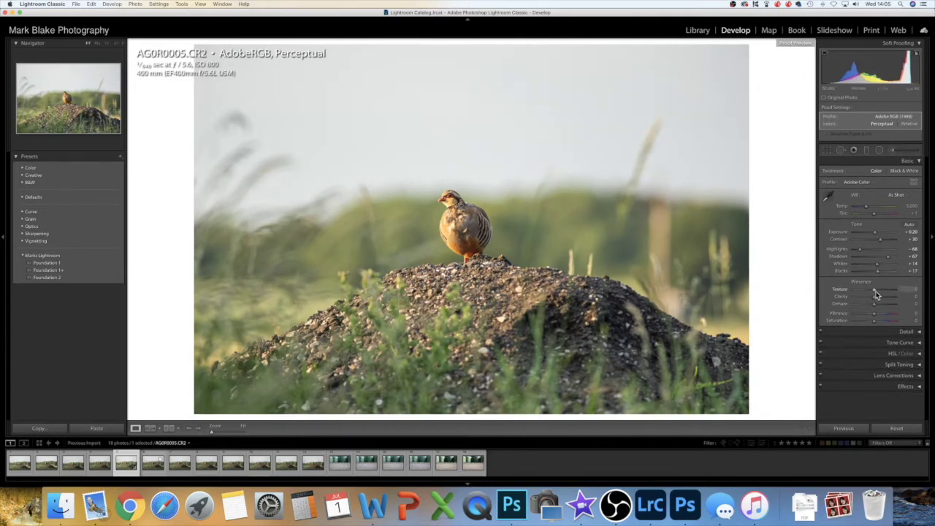
# Try a Texture adjustment and reset it to 0, and set Clarity to +8 and Vibrance to +10.
pyautogui.moveTo(876, 293)
pyautogui.mouseDown()
pyautogui.moveTo(889, 294)
pyautogui.moveTo(868, 295)
pyautogui.moveTo(879, 294)
pyautogui.mouseUp()
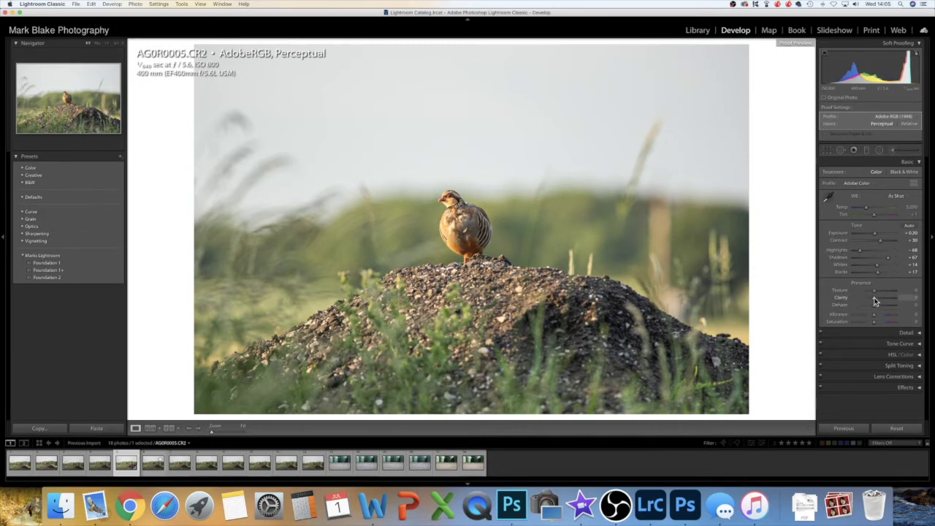
pyautogui.moveTo(876, 302)
pyautogui.mouseDown()
pyautogui.moveTo(894, 298)
pyautogui.moveTo(862, 300)
pyautogui.moveTo(874, 301)
pyautogui.mouseUp()
pyautogui.moveTo(875, 318); pyautogui.dragTo(876, 317)
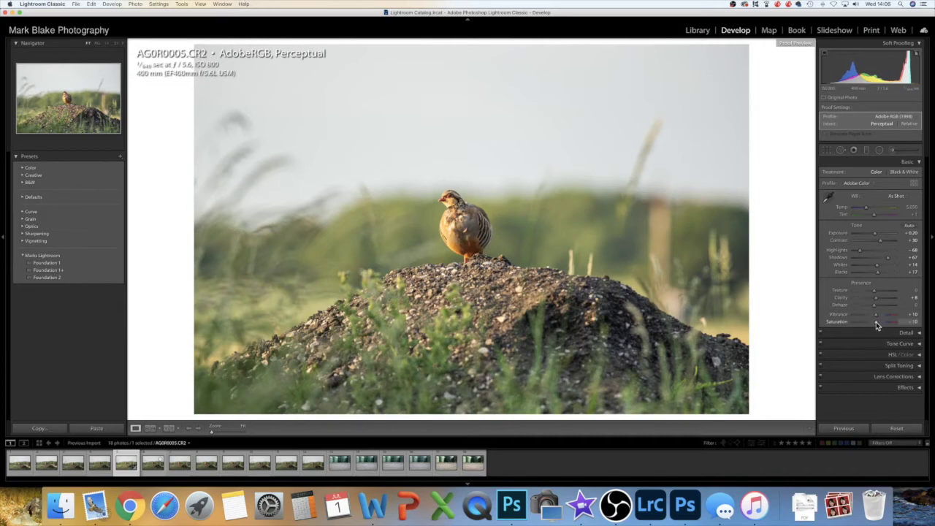
# Try strong and reduced Saturation on the photo, reset it, and settle on a Saturation of +10.
pyautogui.moveTo(876, 322); pyautogui.dragTo(885, 321)
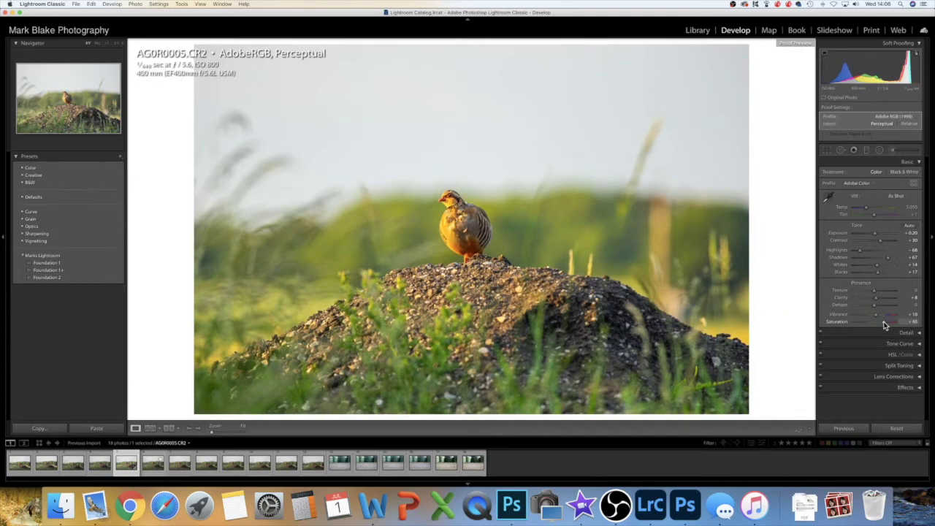
pyautogui.moveTo(883, 322); pyautogui.dragTo(840, 326)
pyautogui.doubleClick(840, 325)
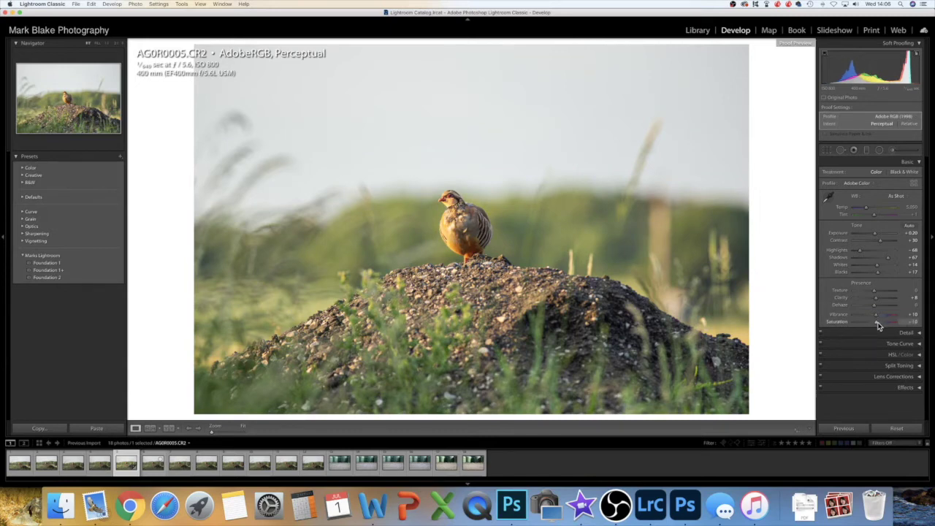
pyautogui.moveTo(879, 326); pyautogui.dragTo(878, 325)
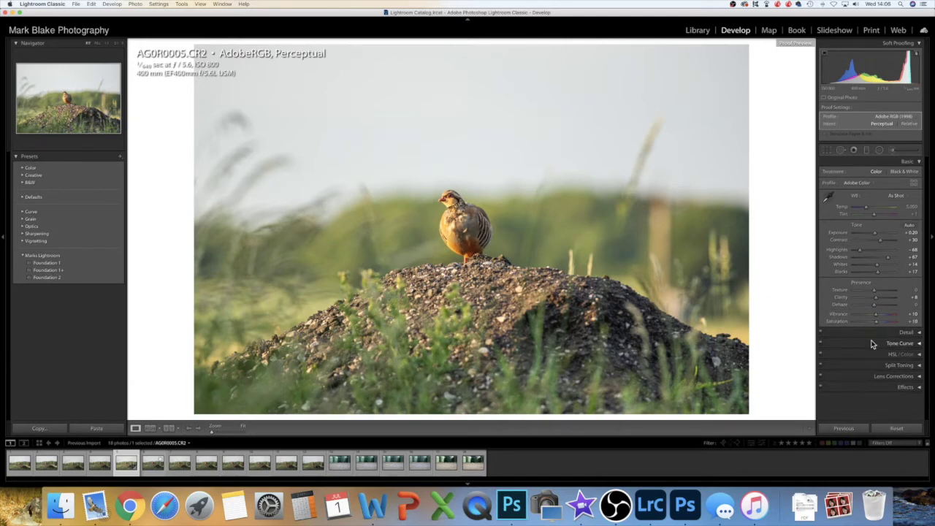
# Expand the Detail adjustments and set the sharpening Amount to 75 and Masking to 50.
pyautogui.click(918, 334)
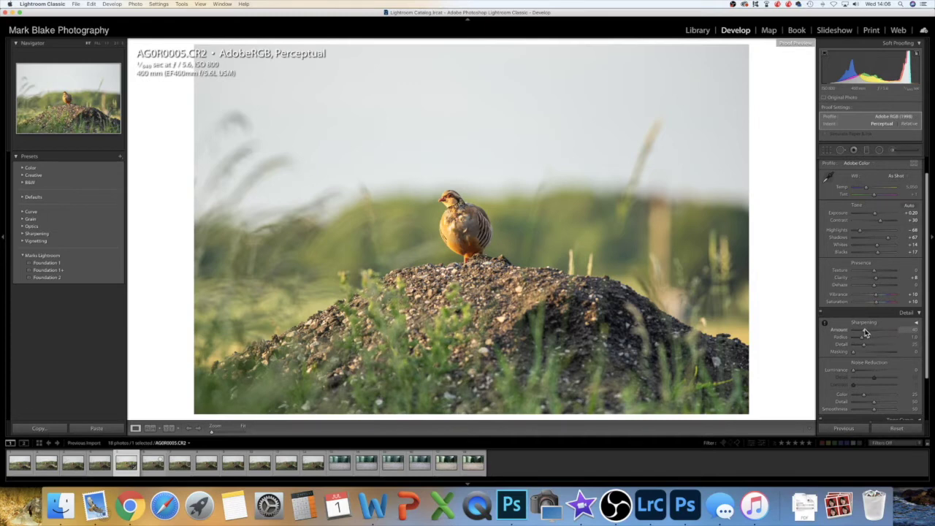
pyautogui.moveTo(865, 334); pyautogui.dragTo(874, 334)
pyautogui.moveTo(875, 333); pyautogui.dragTo(876, 334)
pyautogui.moveTo(858, 352)
pyautogui.mouseDown()
pyautogui.moveTo(873, 351)
pyautogui.moveTo(850, 354)
pyautogui.mouseUp()
pyautogui.scroll(-1, 873, 358)
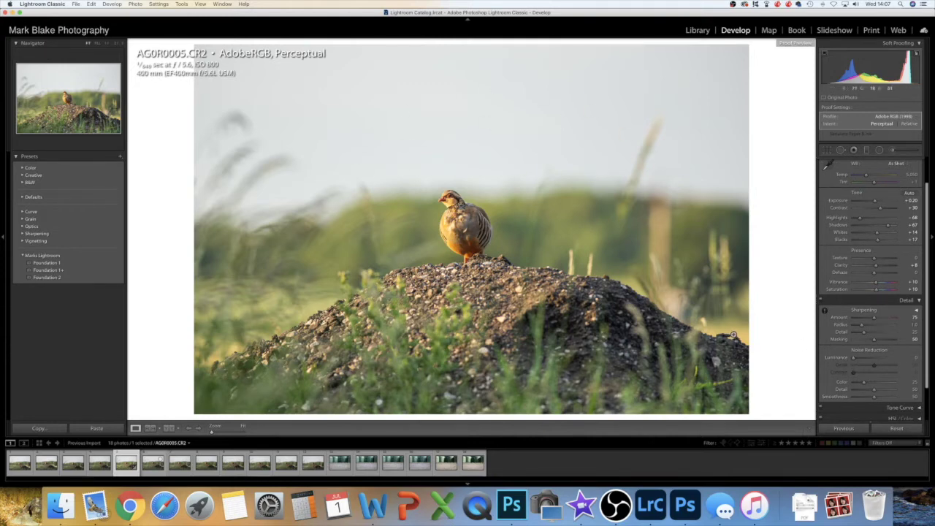
# Set Luminance noise reduction to 12 while viewing the bird at 1:1, and return to the fitted view.
pyautogui.click(616, 227)
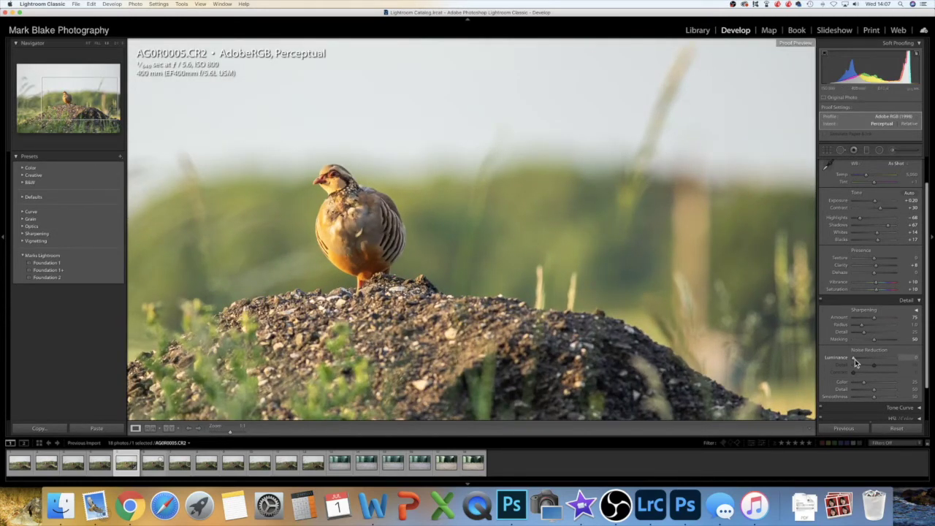
pyautogui.moveTo(854, 362)
pyautogui.mouseDown()
pyautogui.moveTo(891, 361)
pyautogui.moveTo(848, 363)
pyautogui.mouseUp()
pyautogui.click(377, 240)
pyautogui.scroll(-1, 870, 347)
pyautogui.scroll(-5, 871, 347)
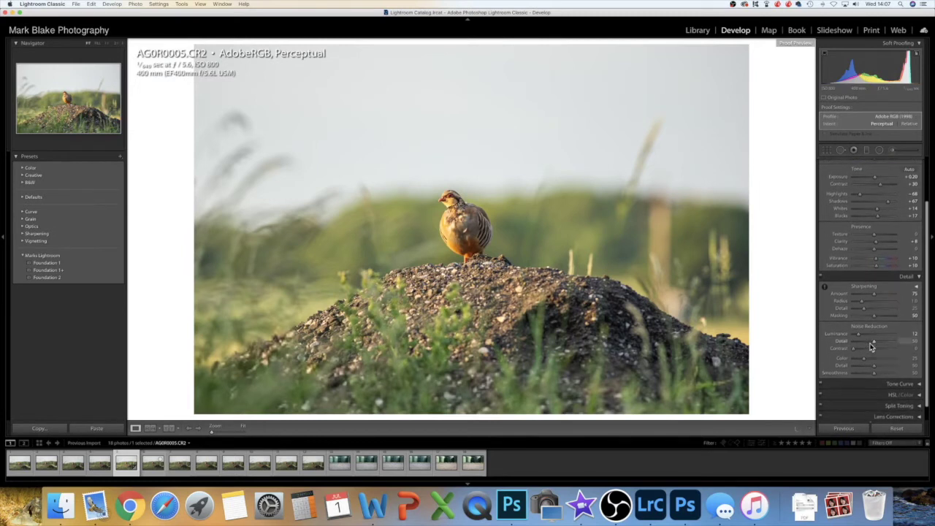
pyautogui.scroll(-2, 871, 347)
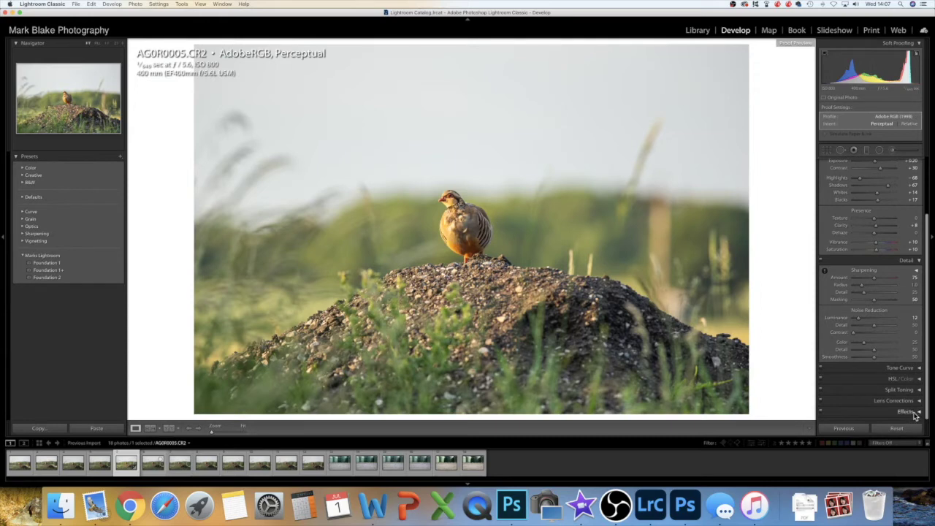
pyautogui.scroll(10, 893, 337)
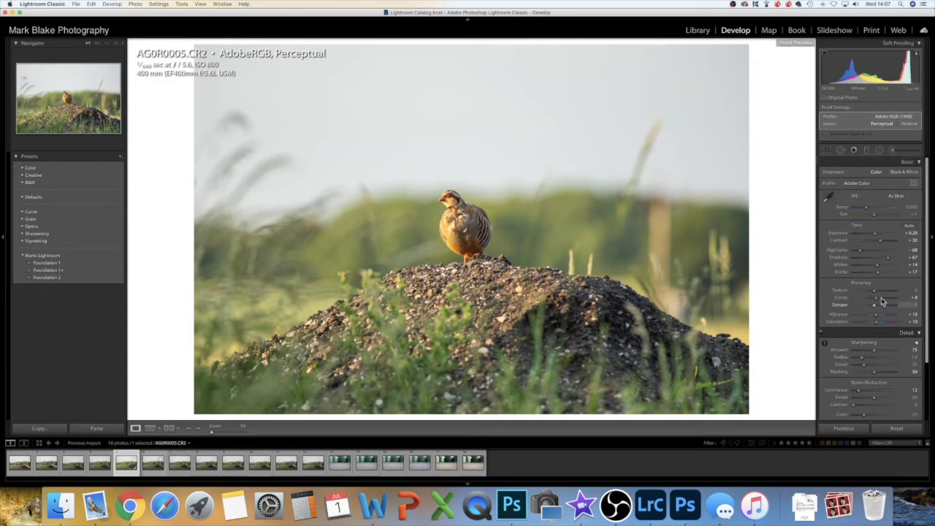
# Crop the photo tightly around the bird, placing it right of centre in the frame, and apply the crop.
pyautogui.click(827, 150)
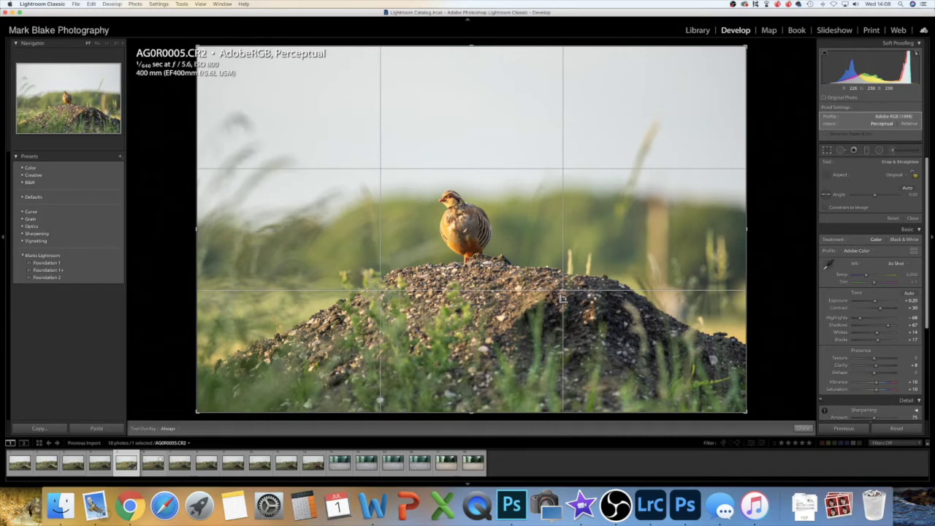
pyautogui.moveTo(373, 157); pyautogui.dragTo(552, 290)
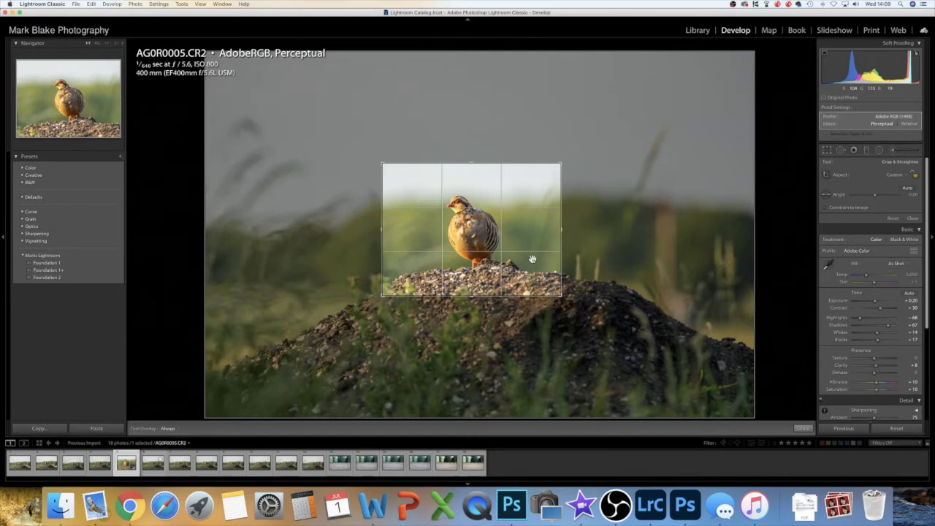
pyautogui.moveTo(496, 244); pyautogui.dragTo(516, 244)
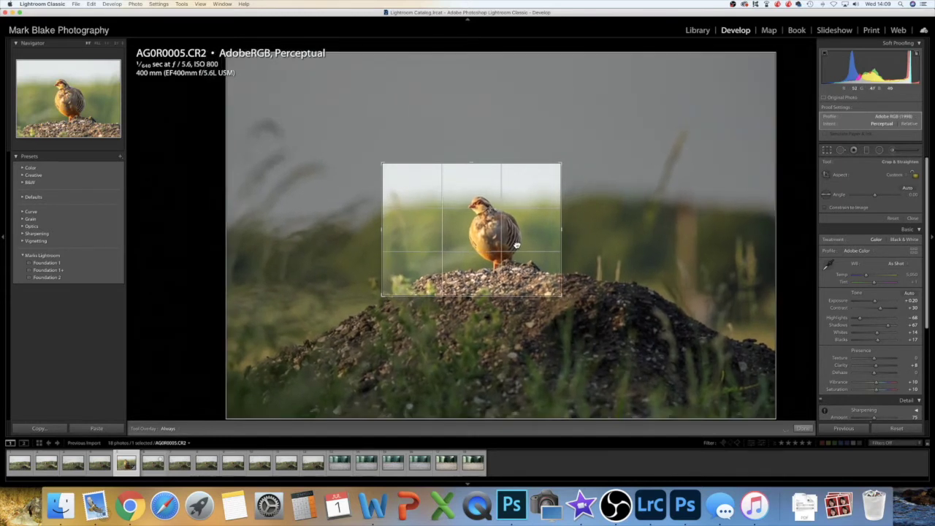
pyautogui.moveTo(478, 226)
pyautogui.mouseDown()
pyautogui.moveTo(477, 235)
pyautogui.moveTo(448, 237)
pyautogui.moveTo(489, 231)
pyautogui.mouseUp()
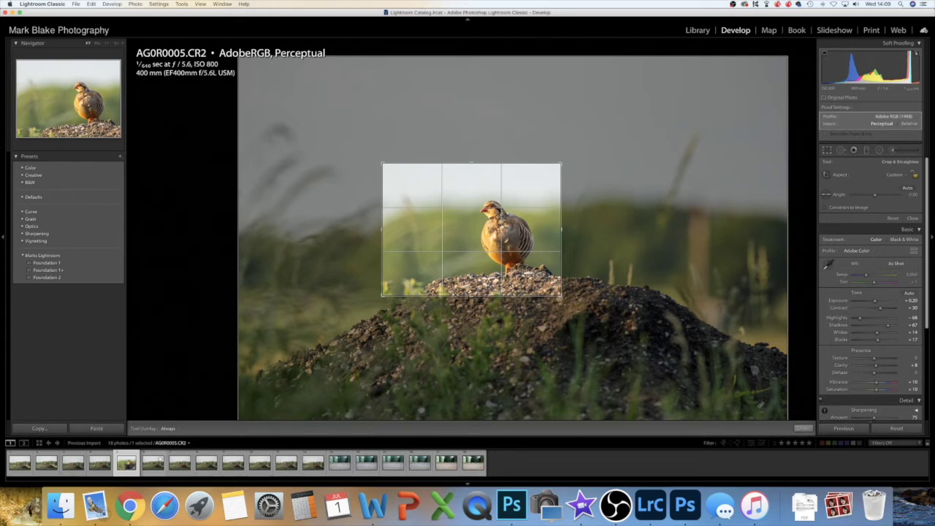
pyautogui.click(802, 430)
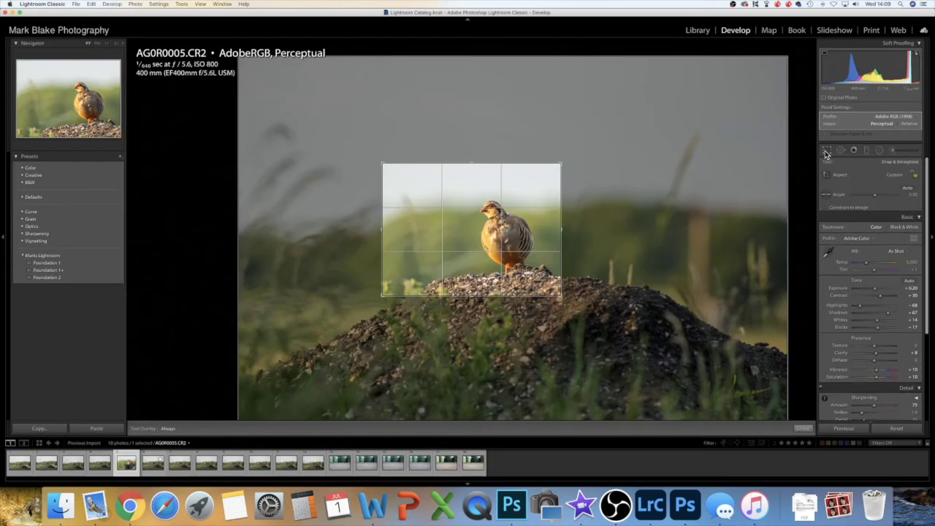
# Reopen the crop, enlarge its frame slightly, move the bird lower within it, and apply the crop.
pyautogui.click(826, 151)
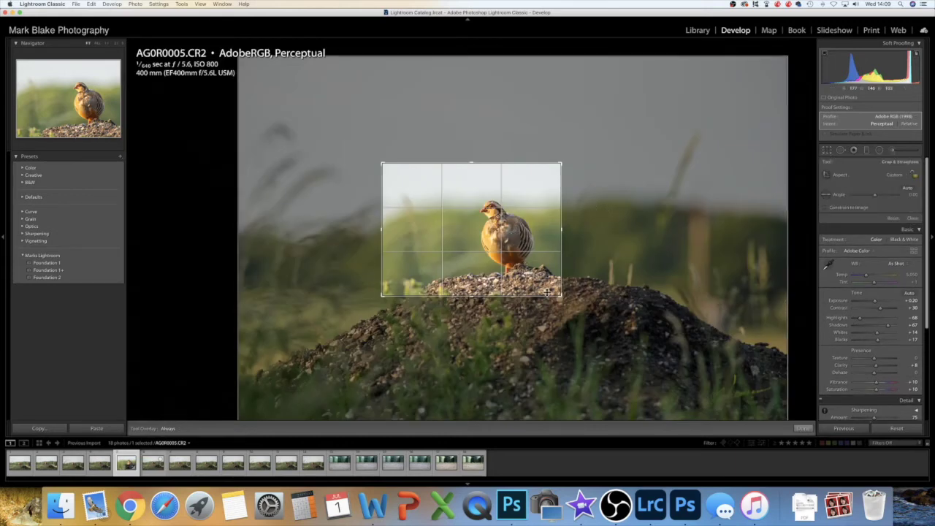
pyautogui.moveTo(561, 295); pyautogui.dragTo(586, 328)
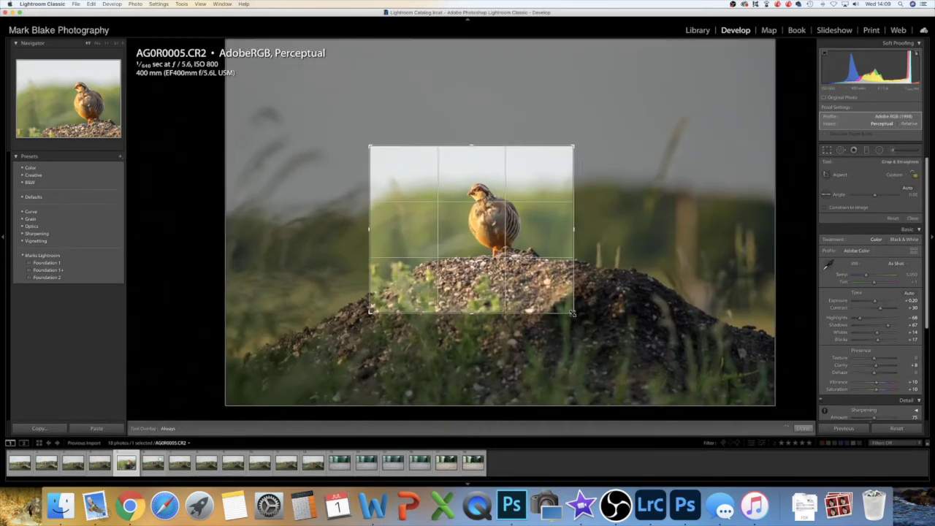
pyautogui.moveTo(490, 235); pyautogui.dragTo(496, 262)
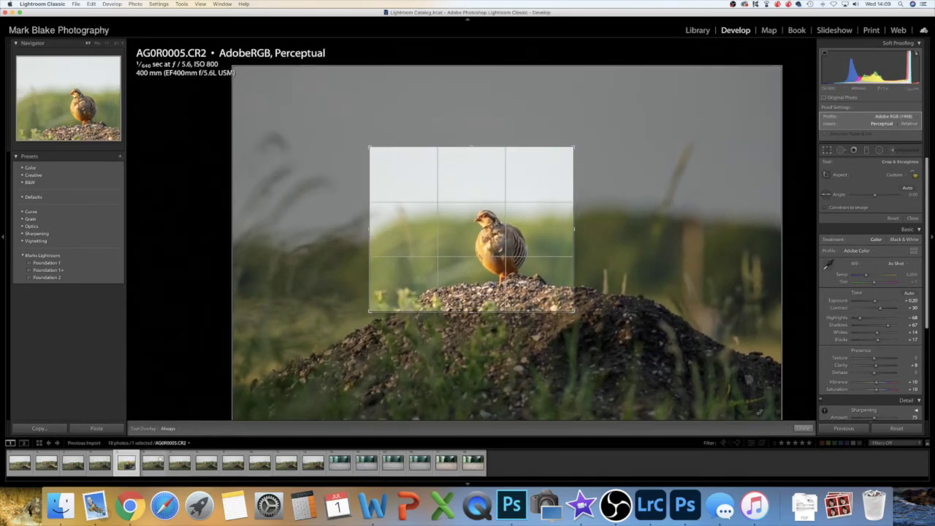
pyautogui.click(801, 428)
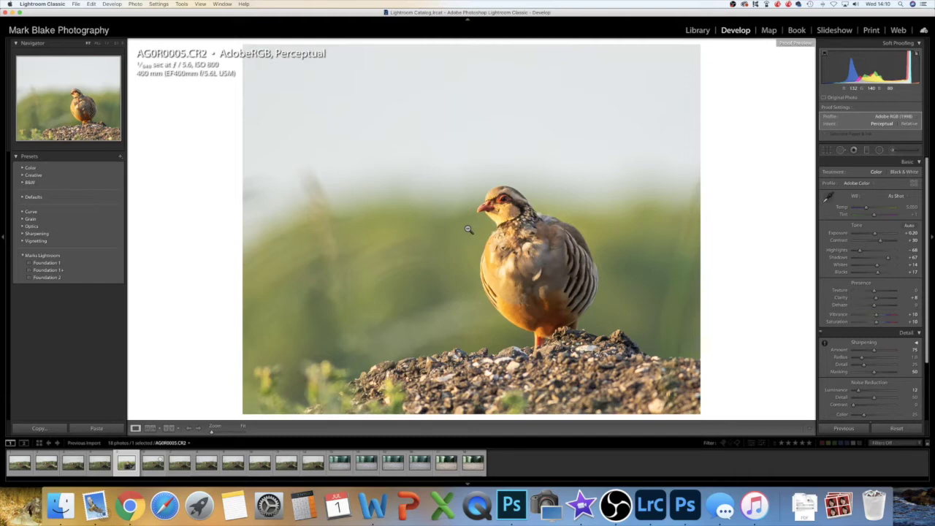
# Switch to Finder and look through the Wildlife Master folder for the last numbered Stock photo's folder.
pyautogui.click(60, 509)
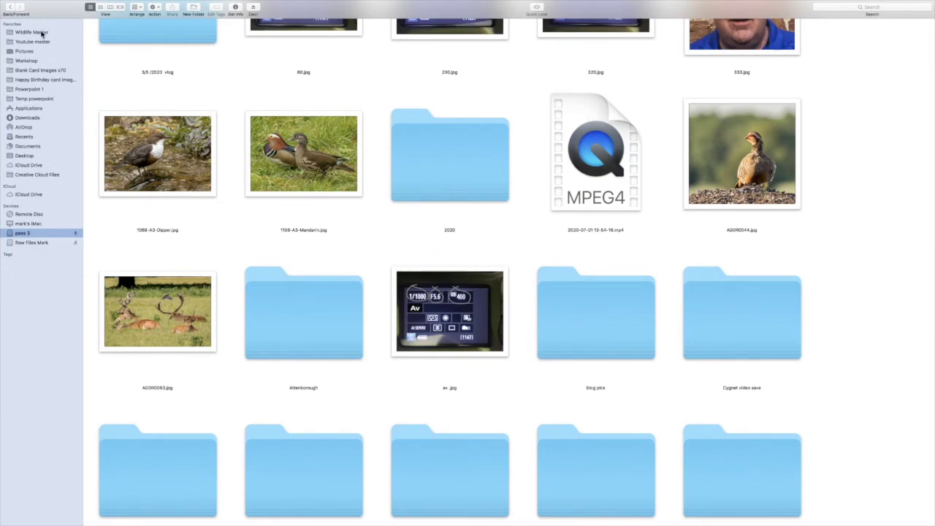
pyautogui.click(41, 33)
pyautogui.scroll(-15, 455, 321)
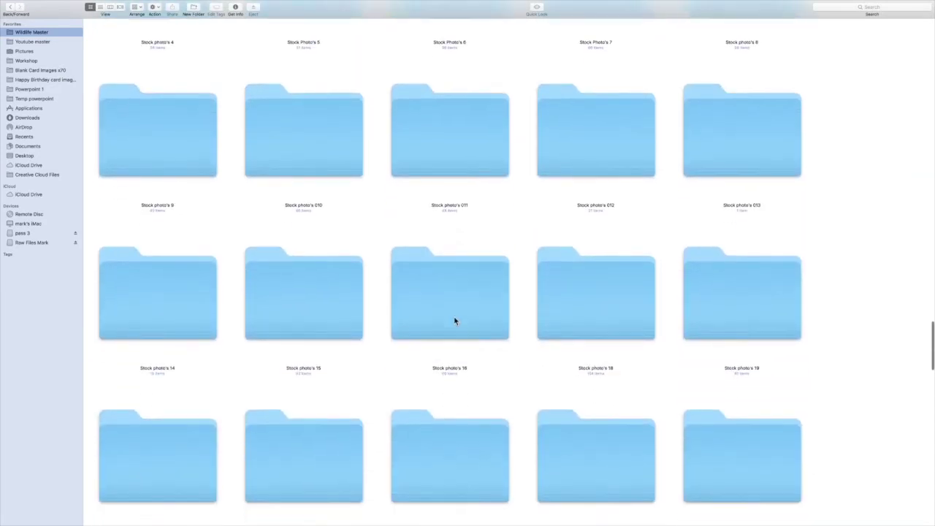
pyautogui.scroll(3, 454, 321)
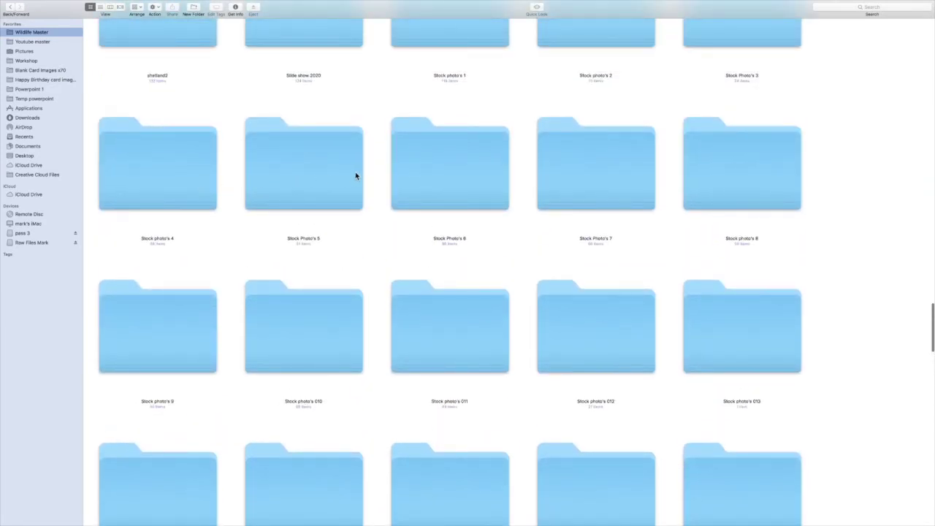
pyautogui.scroll(-5, 685, 252)
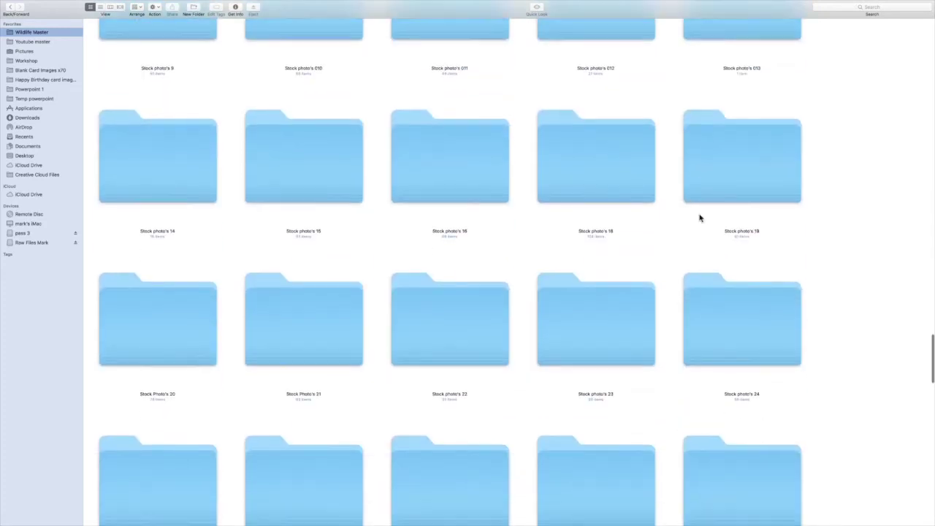
pyautogui.scroll(-5, 699, 217)
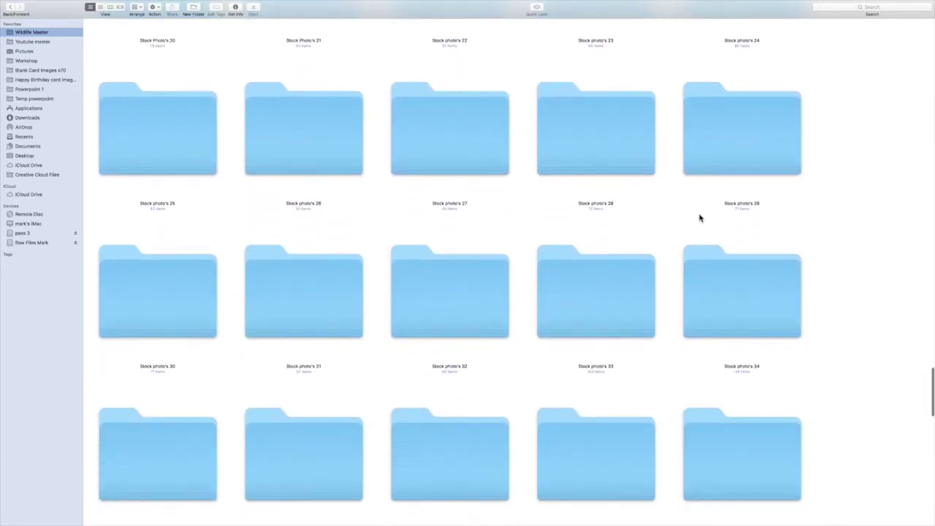
pyautogui.scroll(-2, 699, 217)
pyautogui.scroll(-5, 524, 207)
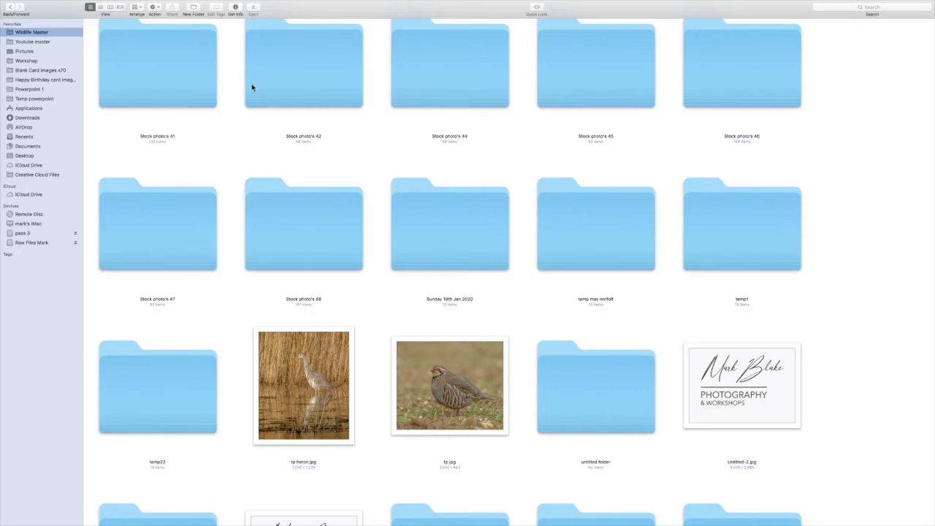
# Create a new folder in Wildlife Master named "Stock photo's 49" and leave the full-screen Finder view.
pyautogui.click(193, 9)
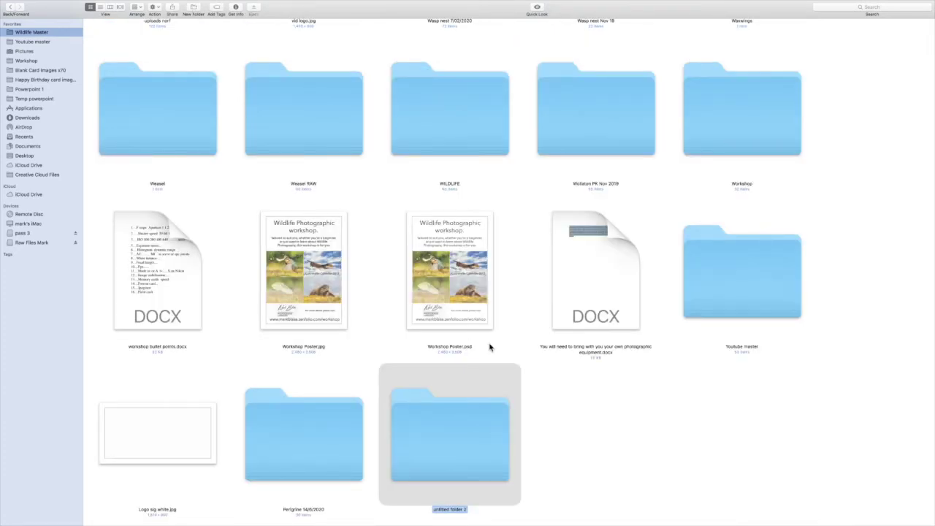
pyautogui.write("Stock photo's 4K")
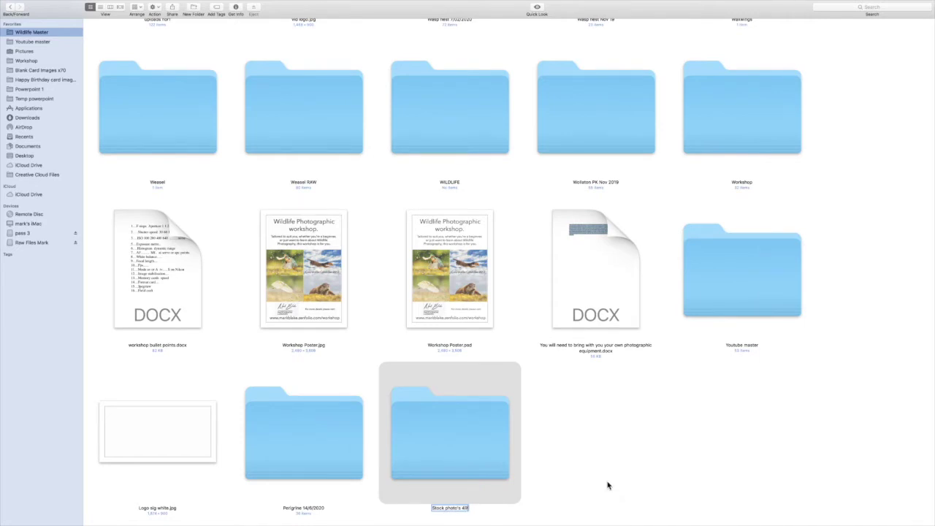
pyautogui.click(587, 471)
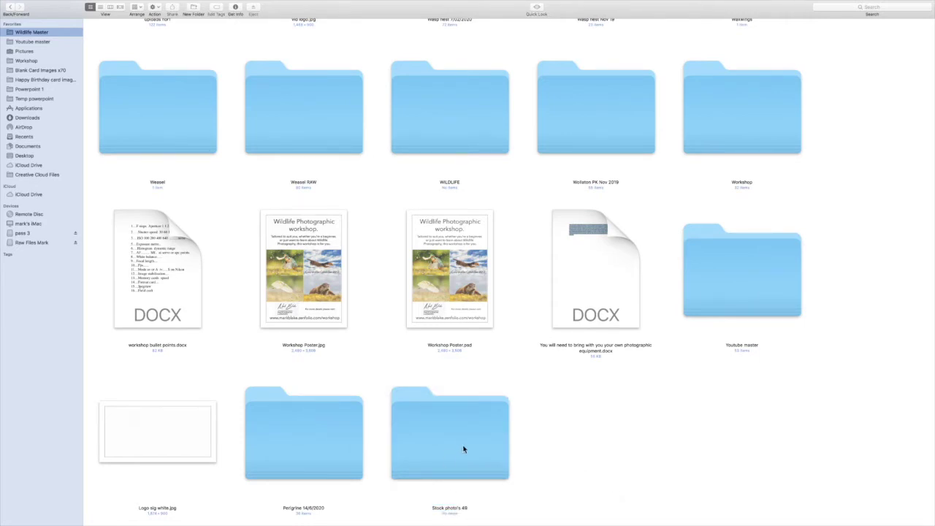
pyautogui.press('ctrl+super+f')
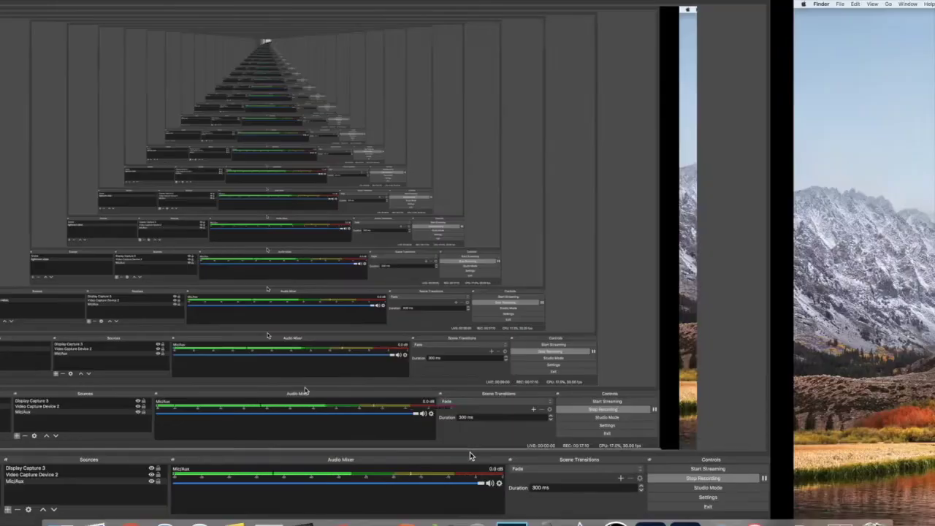
# Switch back to Lightroom Classic and open the export settings for the bird photo AG0R0005.CR2.
pyautogui.click(652, 513)
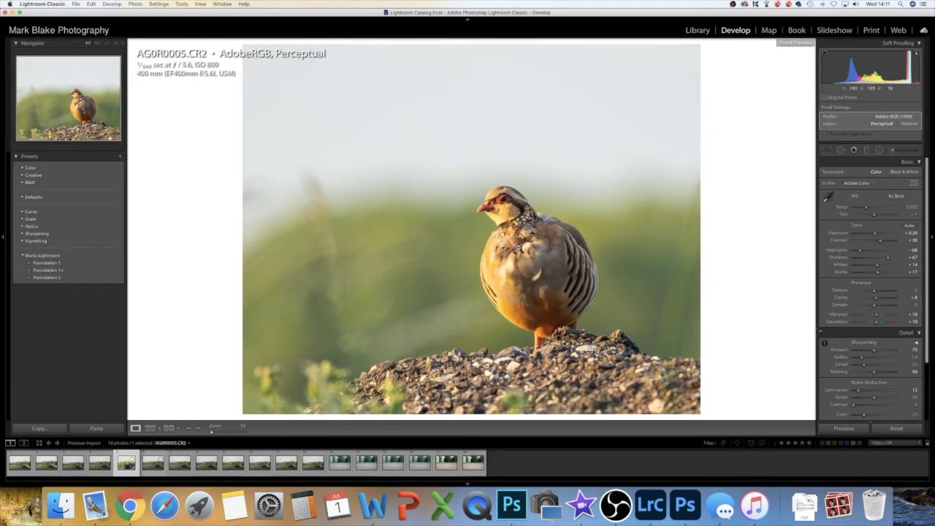
pyautogui.rightClick(434, 257)
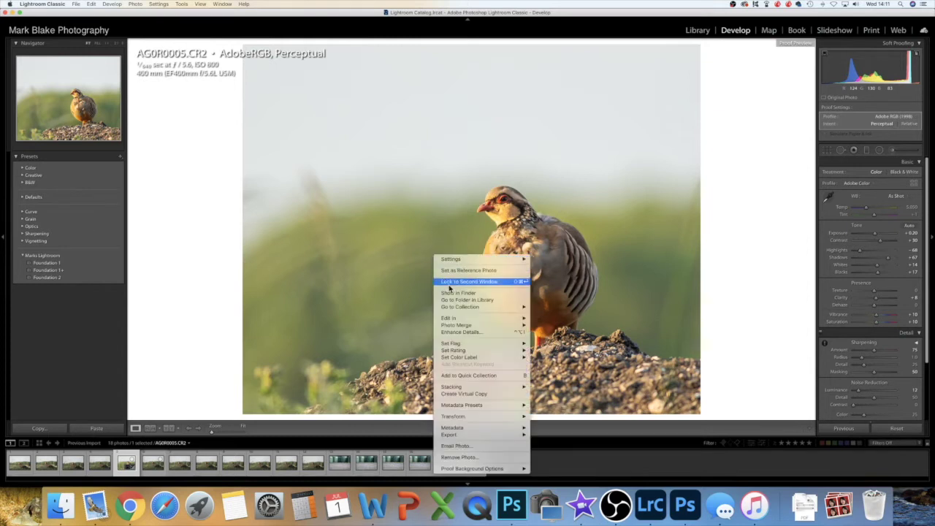
pyautogui.moveTo(458, 436)
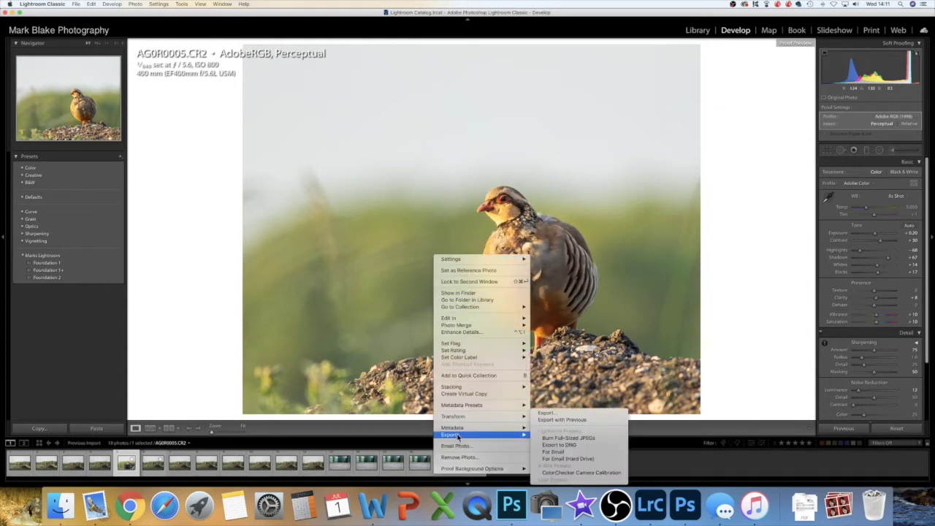
pyautogui.click(545, 414)
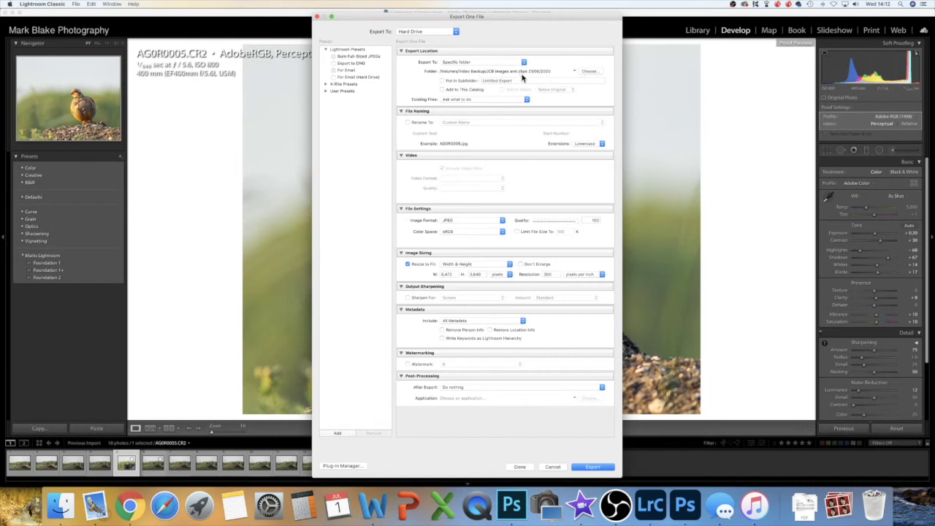
# Set the export destination to the Stock photo's 49 folder inside Wildlife Master.
pyautogui.click(588, 71)
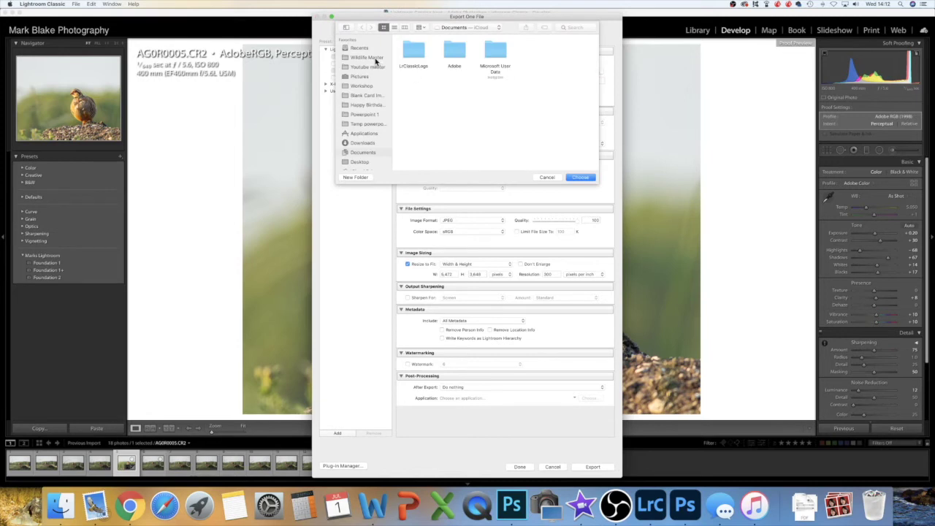
pyautogui.click(375, 58)
pyautogui.scroll(-10, 465, 94)
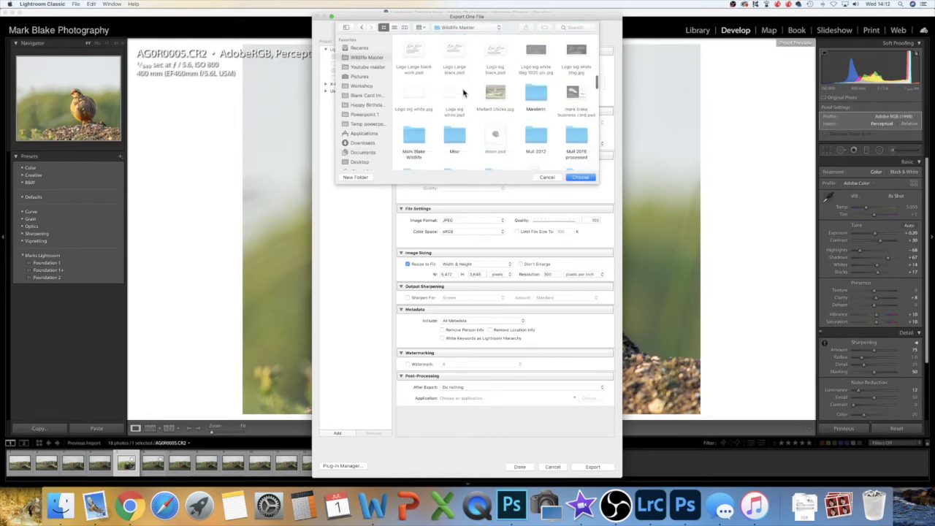
pyautogui.scroll(-2, 463, 92)
pyautogui.scroll(-6, 463, 93)
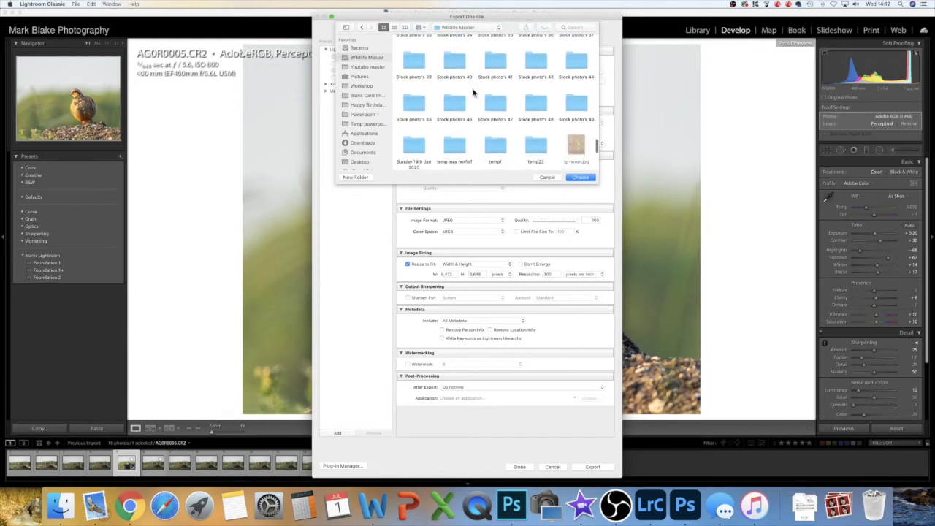
pyautogui.doubleClick(577, 107)
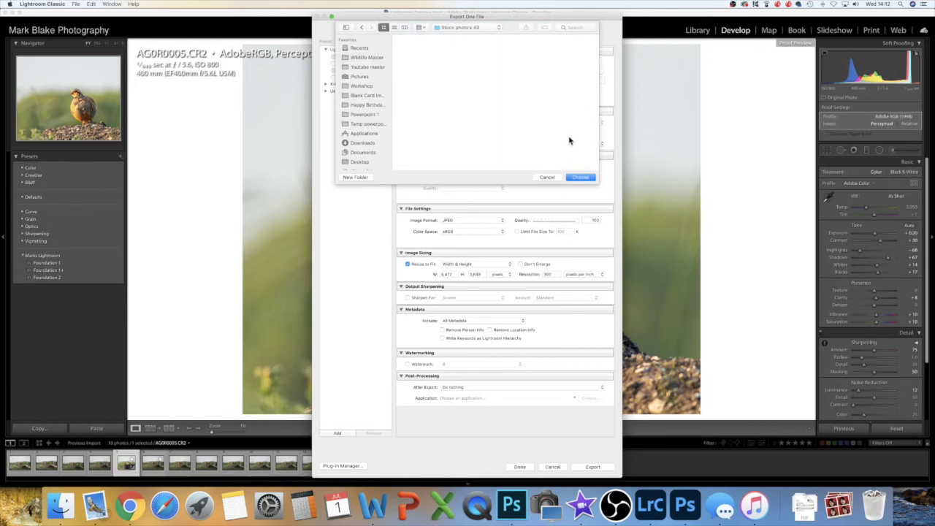
pyautogui.click(580, 178)
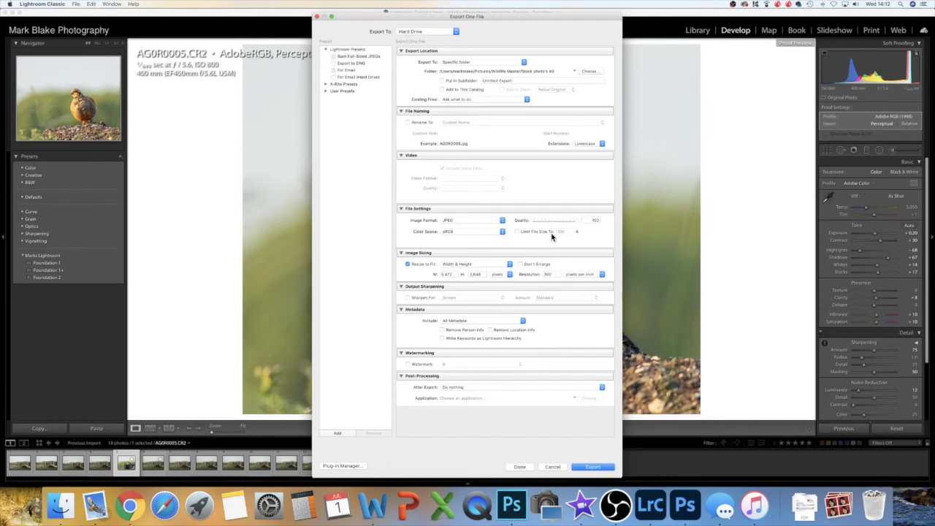
# Collapse the Output Sharpening settings and export AG0R0005.CR2 as a JPEG.
pyautogui.scroll(-1, 524, 236)
pyautogui.click(485, 287)
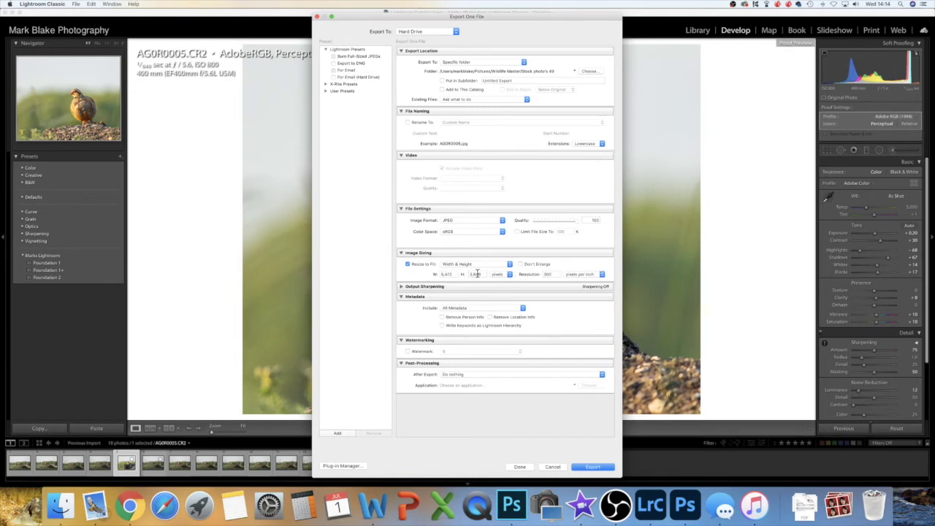
pyautogui.scroll(-1, 511, 320)
pyautogui.click(593, 467)
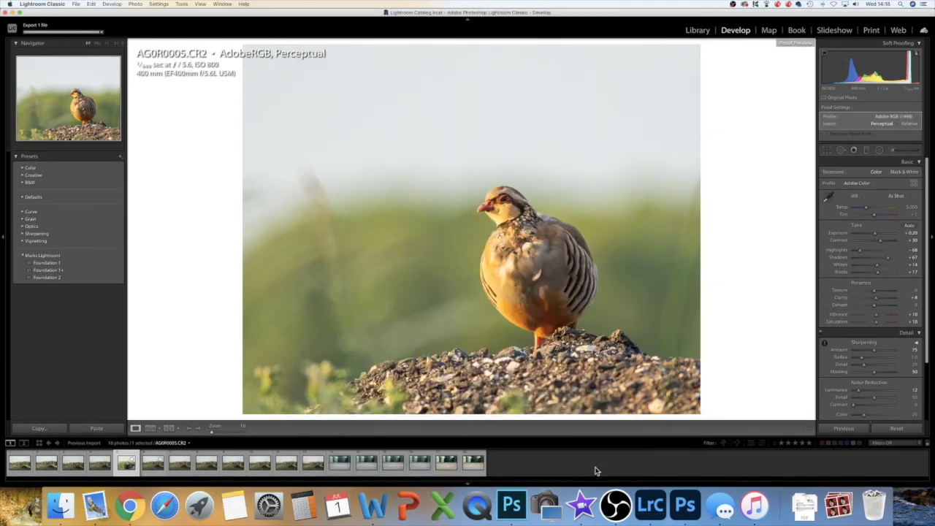
# Switch to Finder, view the exported JPEG from Stock photo's 49 full screen in Preview, and close it.
pyautogui.click(51, 515)
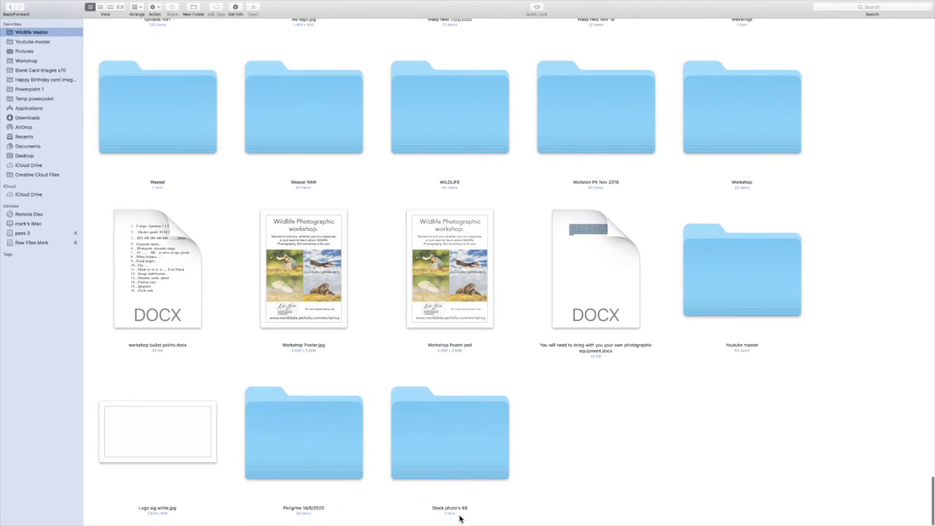
pyautogui.doubleClick(463, 442)
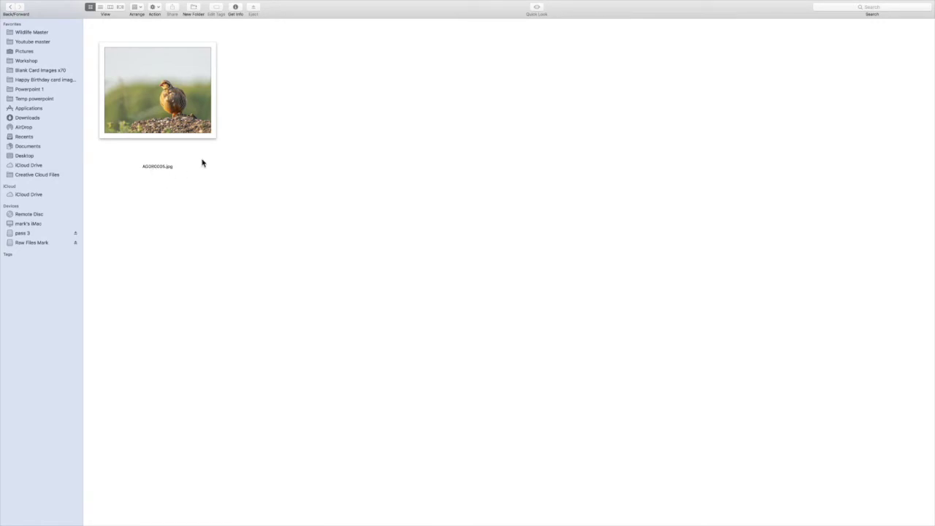
pyautogui.click(187, 119)
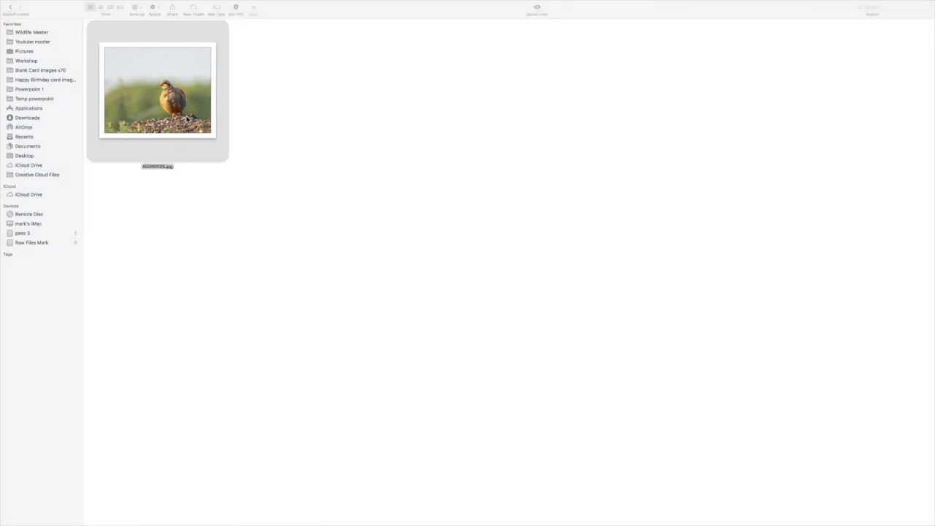
pyautogui.doubleClick(187, 119)
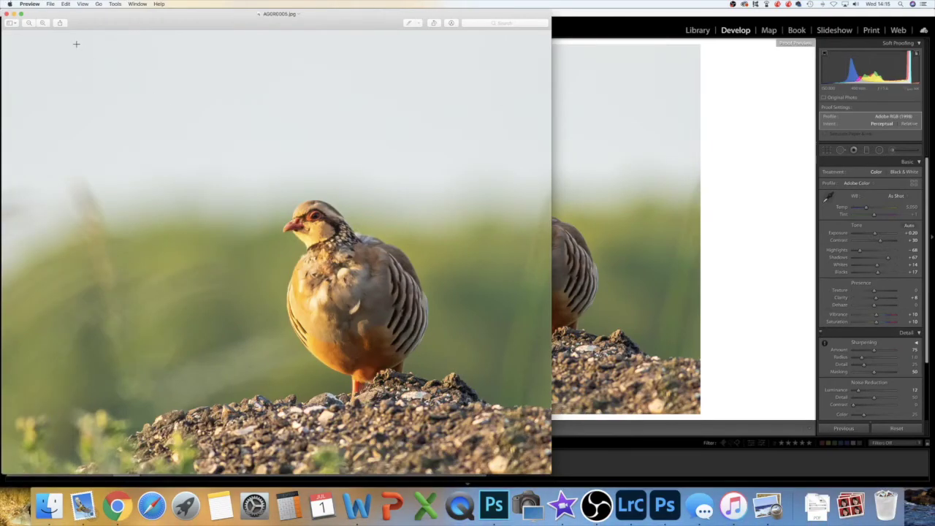
pyautogui.click(21, 14)
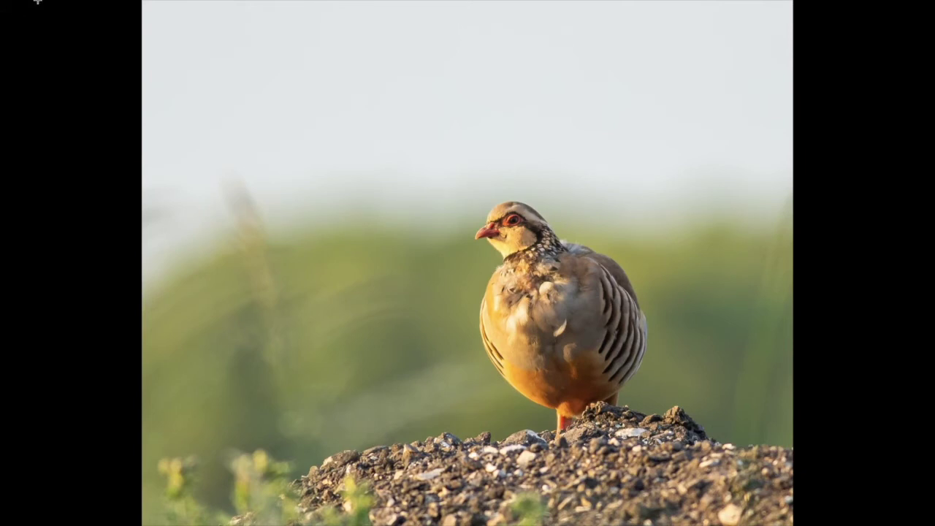
pyautogui.moveTo(37, 2)
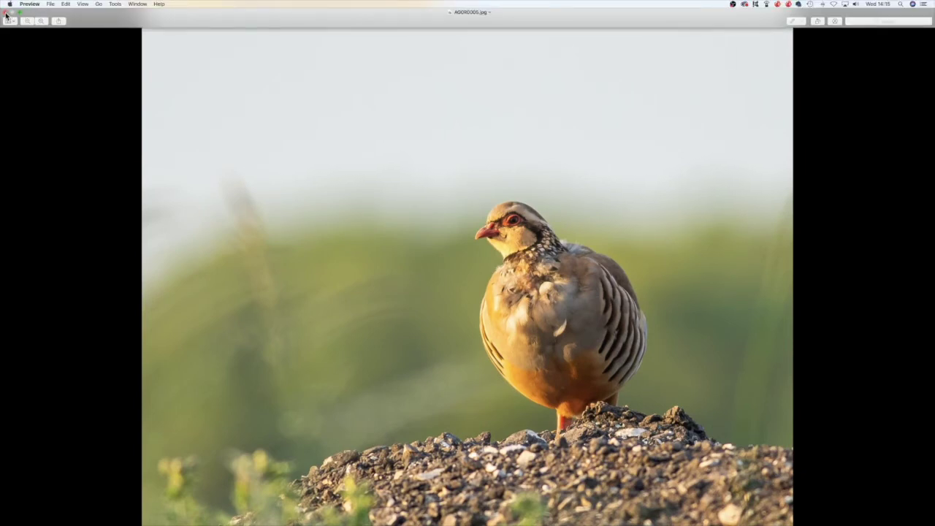
pyautogui.click(6, 13)
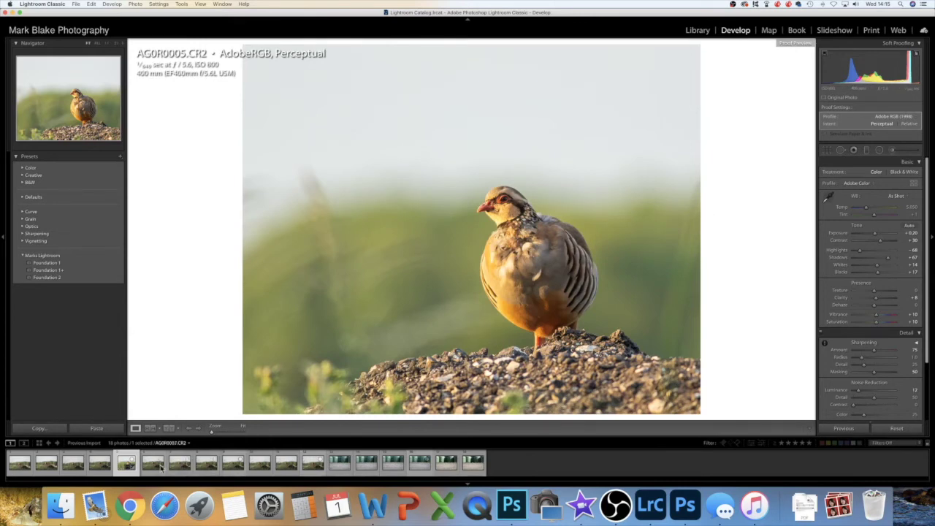
# Copy the develop settings of AG0R0005.CR2 without its crop and paste them onto AG0R0008.CR2.
pyautogui.click(207, 463)
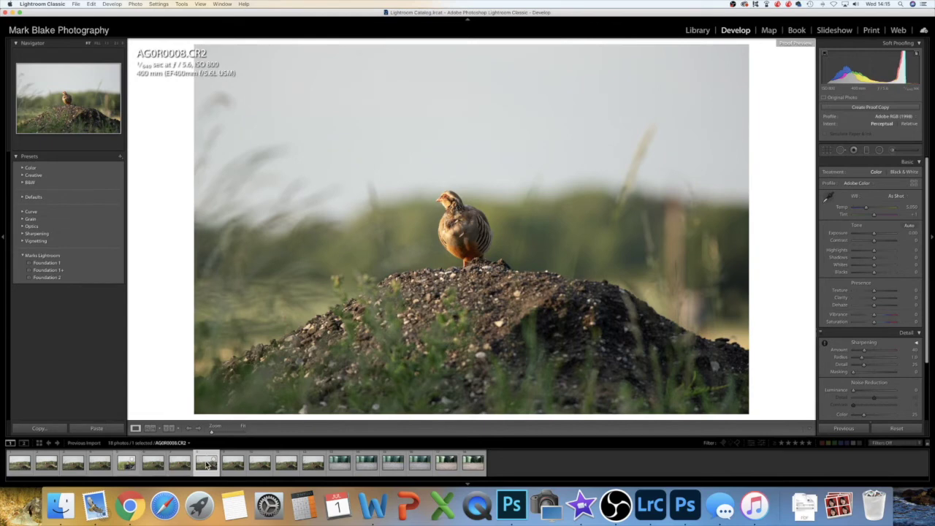
pyautogui.click(126, 465)
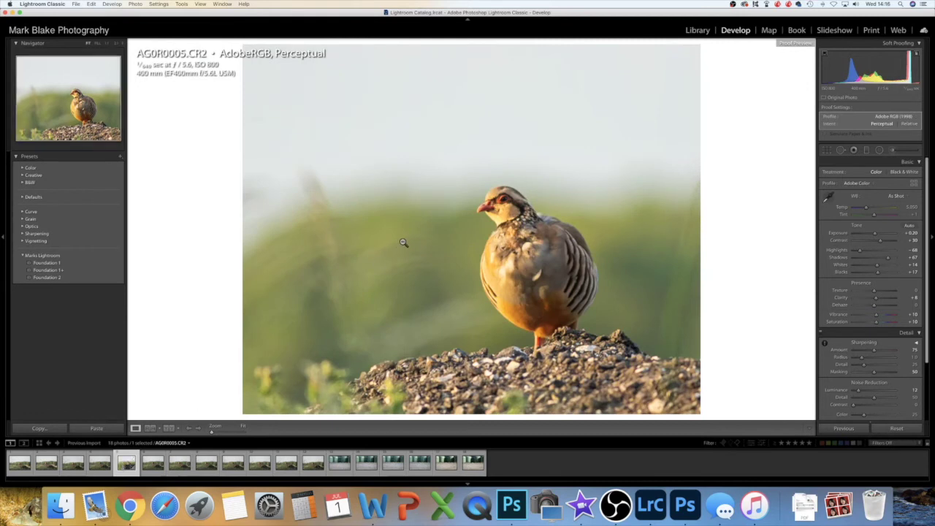
pyautogui.click(39, 429)
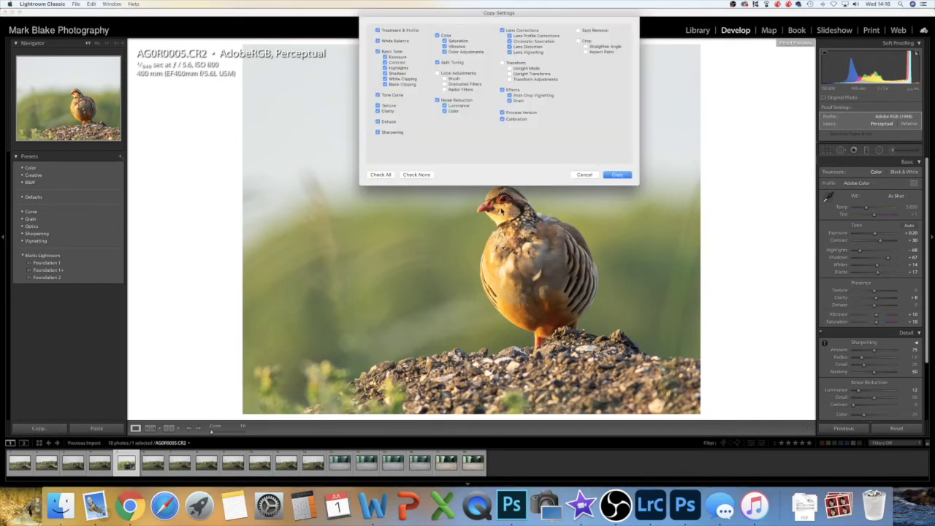
pyautogui.click(618, 175)
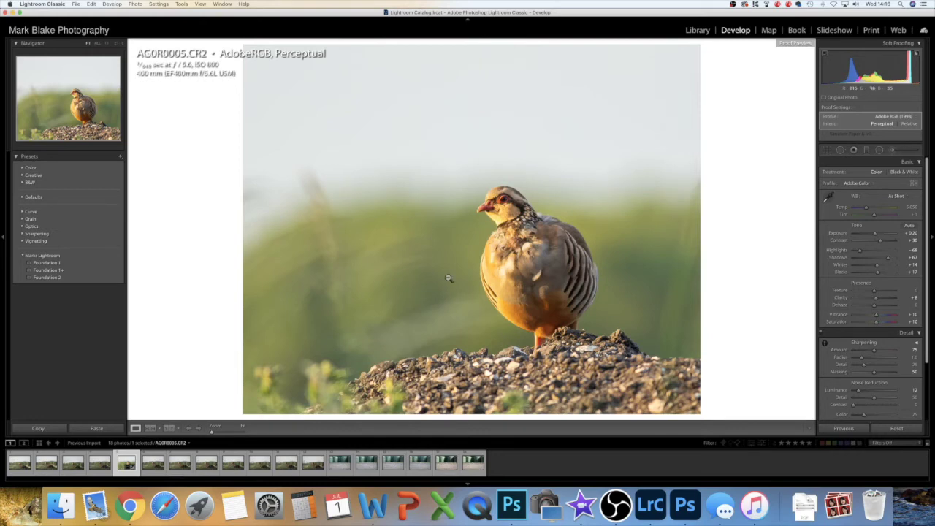
pyautogui.click(205, 463)
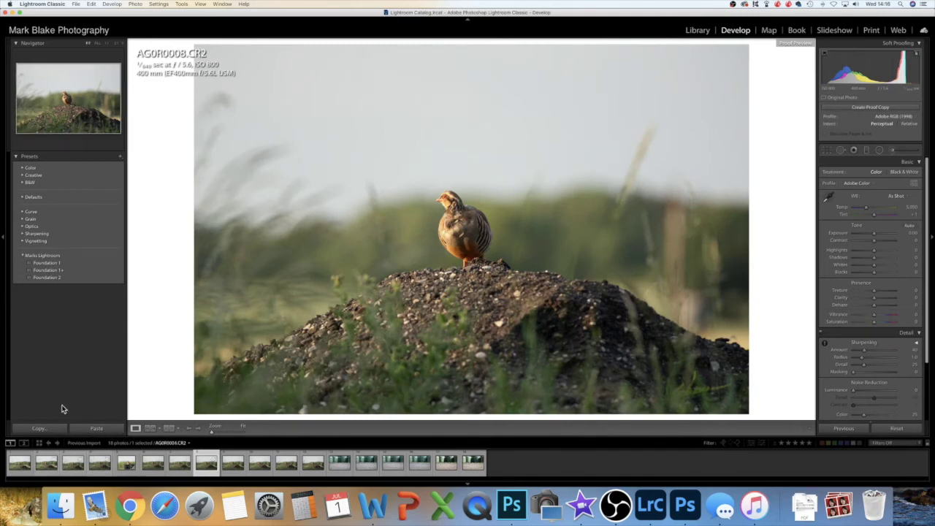
pyautogui.click(92, 428)
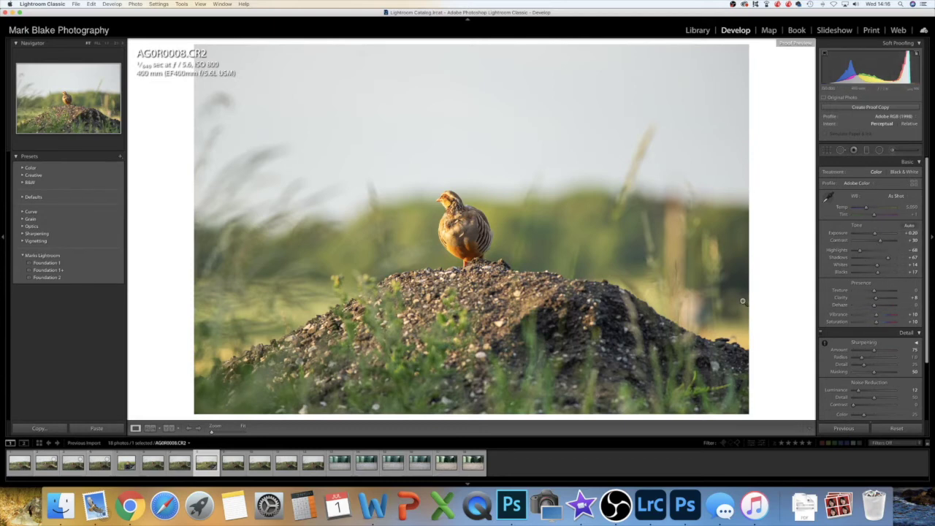
# Crop AG0R0008.CR2 around the bird and the top of the mound, placing the bird slightly right of centre, and apply the crop.
pyautogui.click(829, 151)
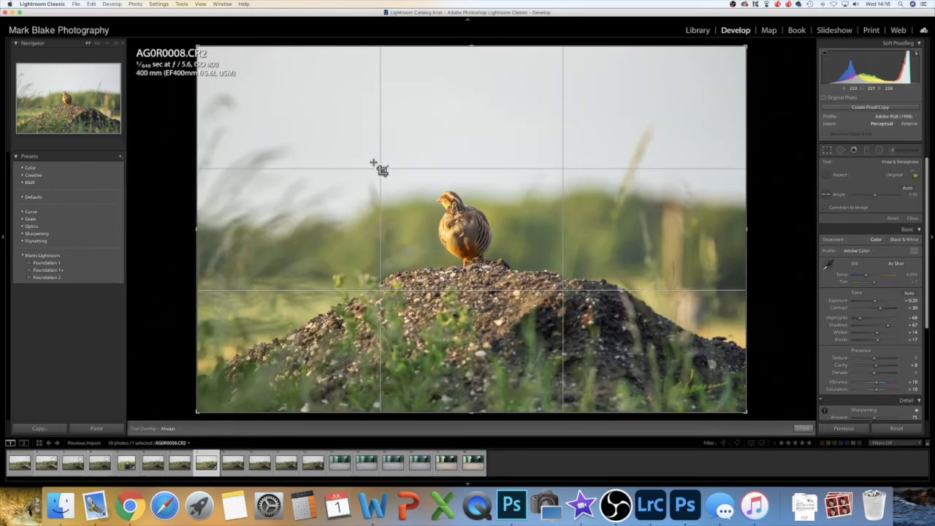
pyautogui.press('s')
pyautogui.moveTo(537, 296); pyautogui.dragTo(382, 152)
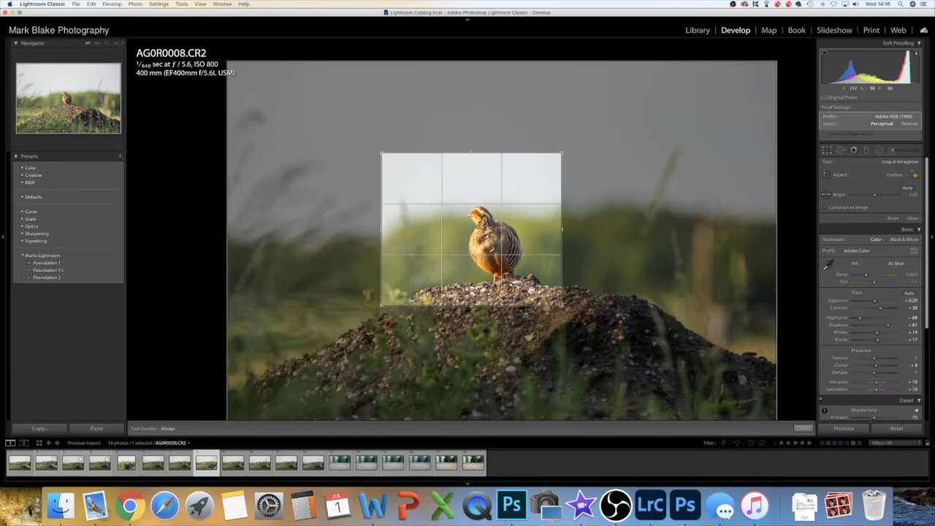
pyautogui.moveTo(507, 248); pyautogui.dragTo(504, 246)
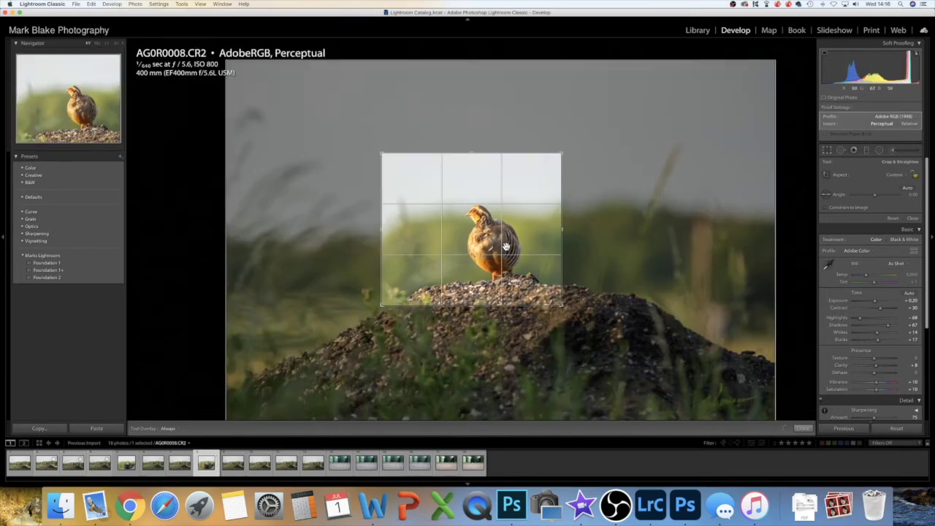
pyautogui.moveTo(562, 304); pyautogui.dragTo(581, 325)
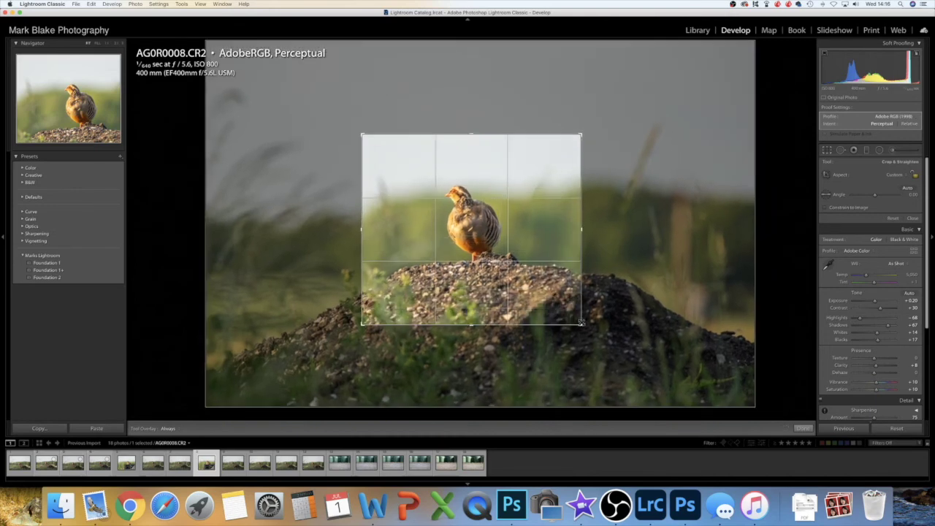
pyautogui.moveTo(490, 234); pyautogui.dragTo(509, 249)
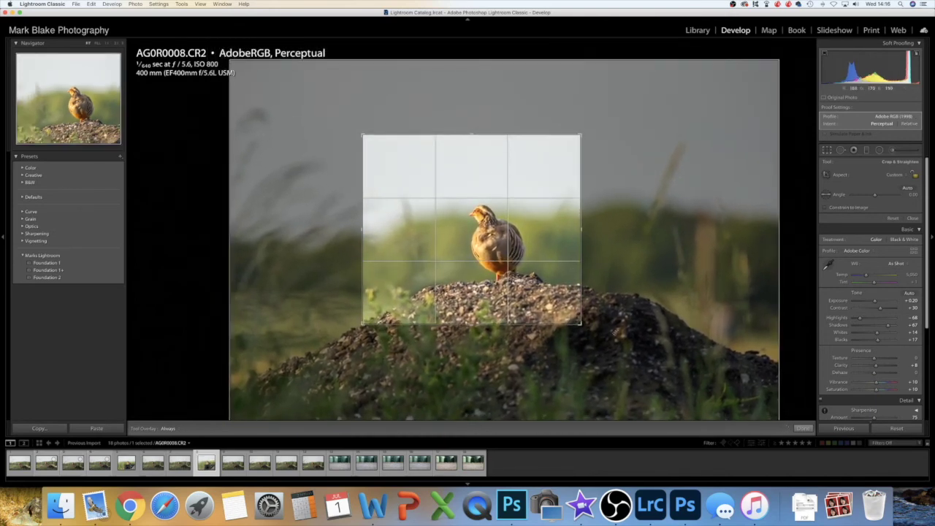
pyautogui.click(802, 429)
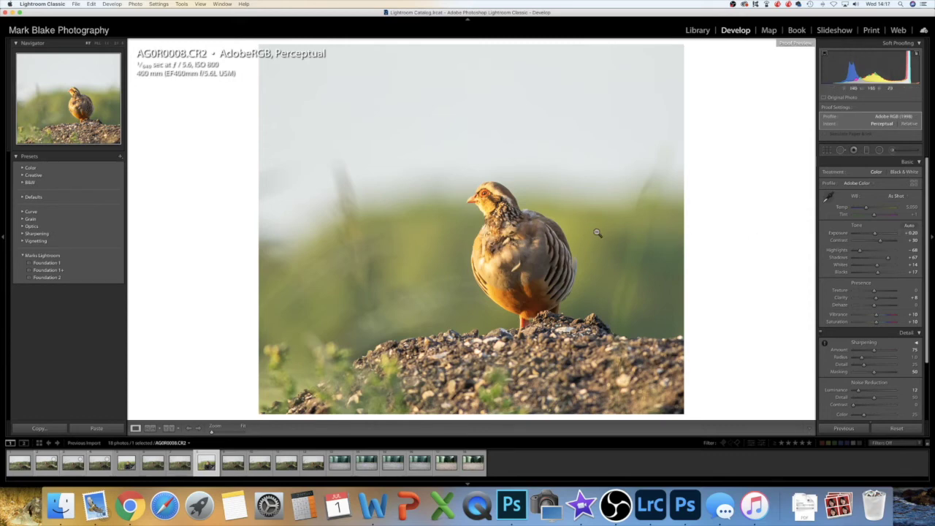
# Reset the exposure of AG0R0008.CR2 to 0.00 and export the photo as a JPEG to the Stock photo's 49 folder.
pyautogui.doubleClick(858, 233)
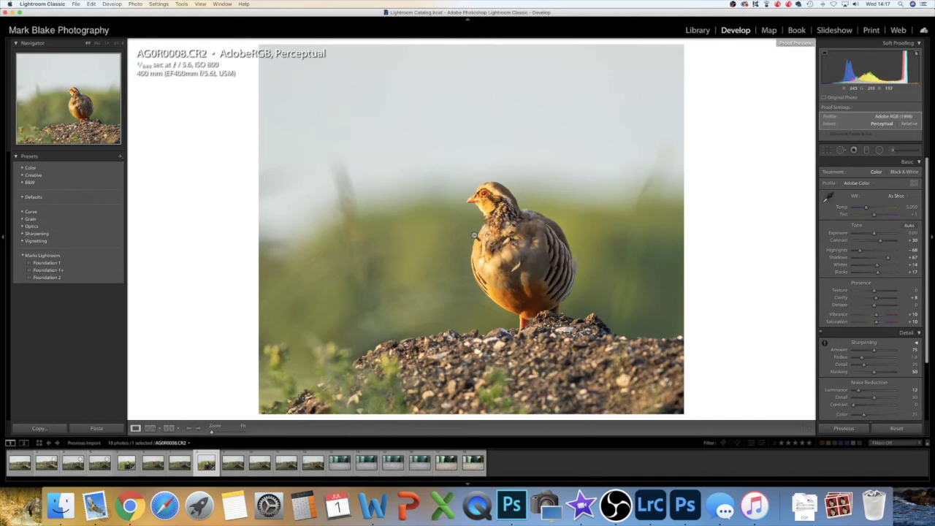
pyautogui.rightClick(472, 236)
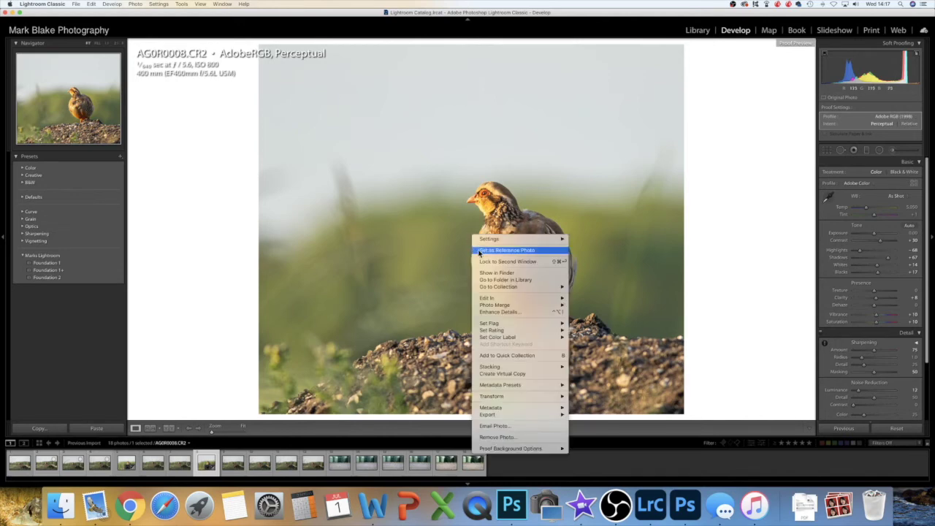
pyautogui.moveTo(501, 416)
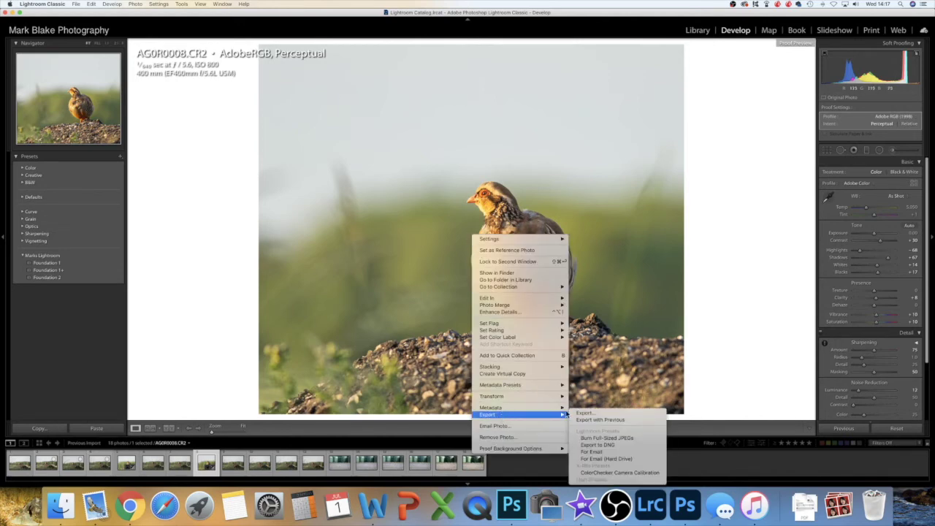
pyautogui.click(583, 414)
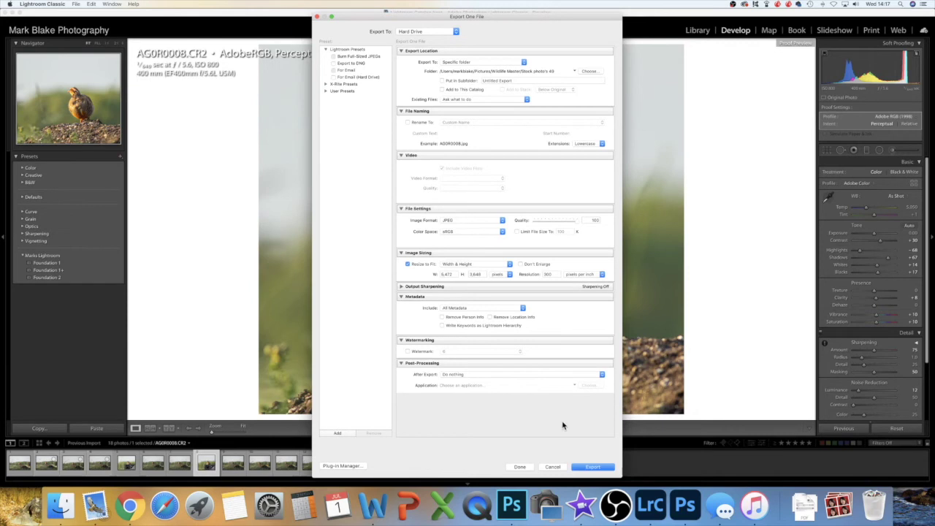
pyautogui.click(594, 468)
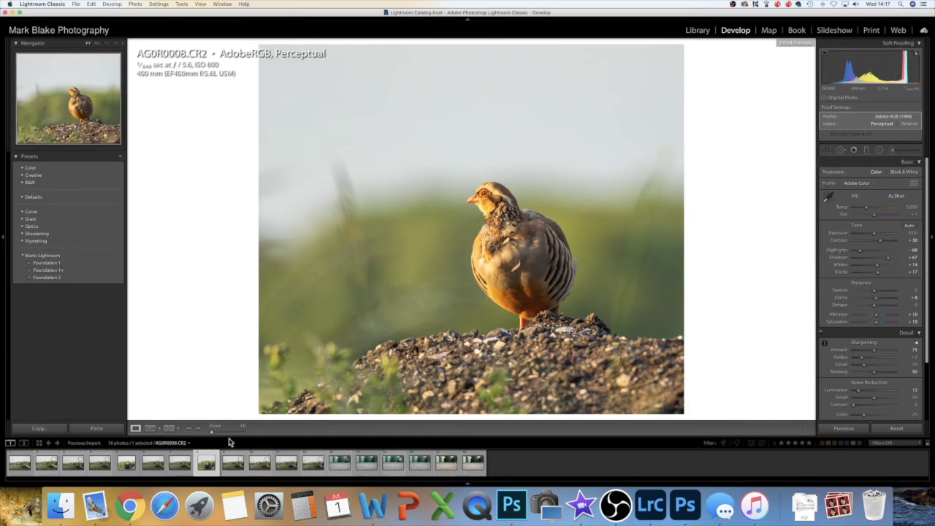
# Compare the bird shots AG0R0009.CR2 to AG0R0012.CR2 and flag AG0R0009.CR2 and AG0R0012.CR2 as picks.
pyautogui.click(231, 463)
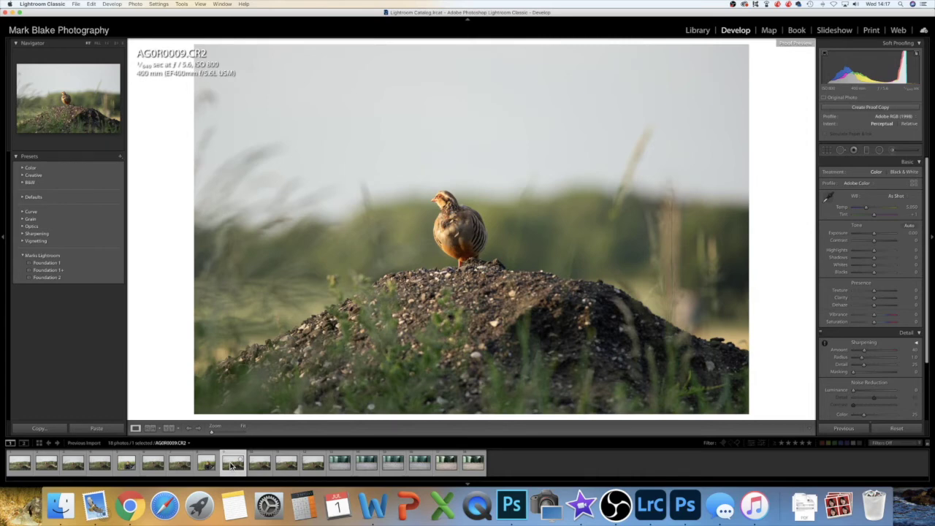
pyautogui.press('Right')
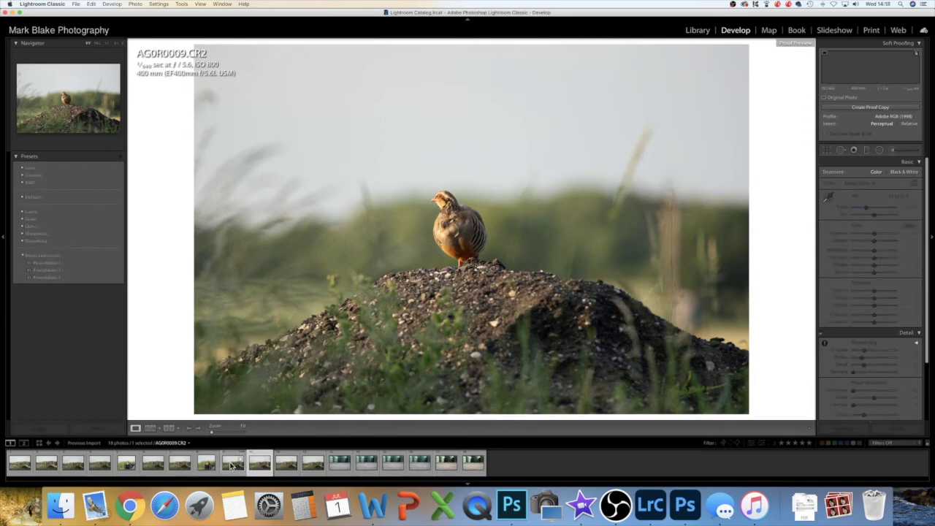
pyautogui.press('Left')
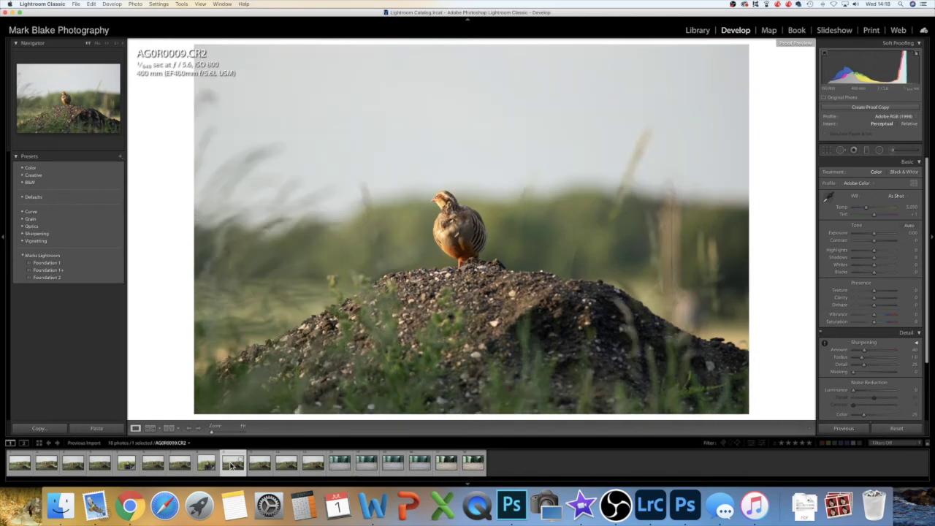
pyautogui.press('p')
pyautogui.press('Right')
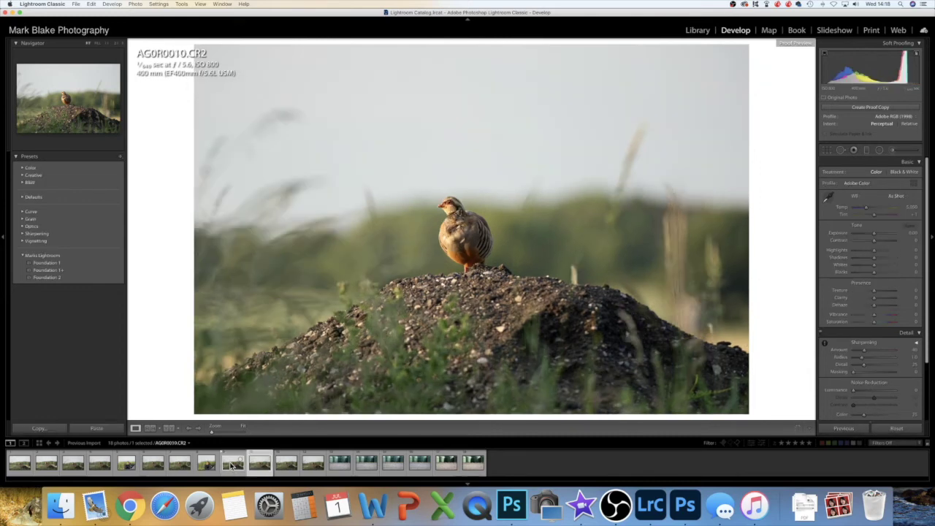
pyautogui.press('Right')
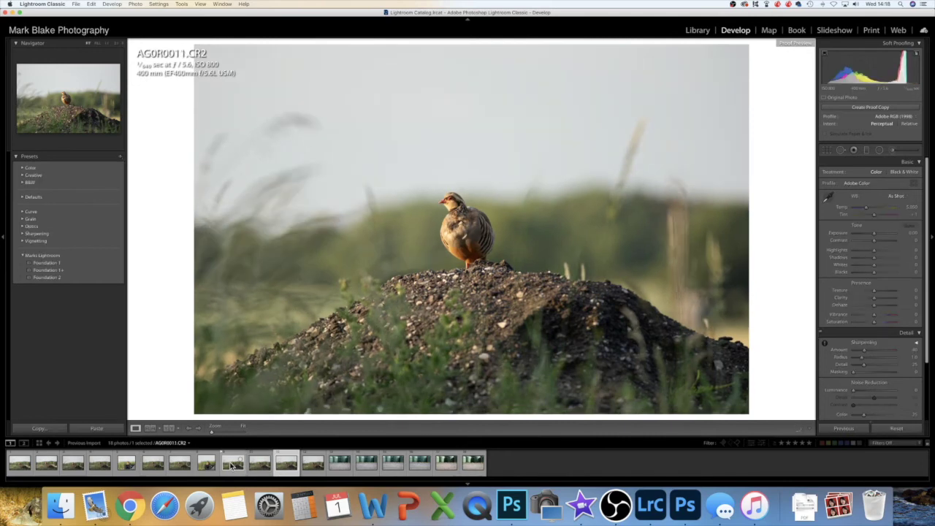
pyautogui.press('Right')
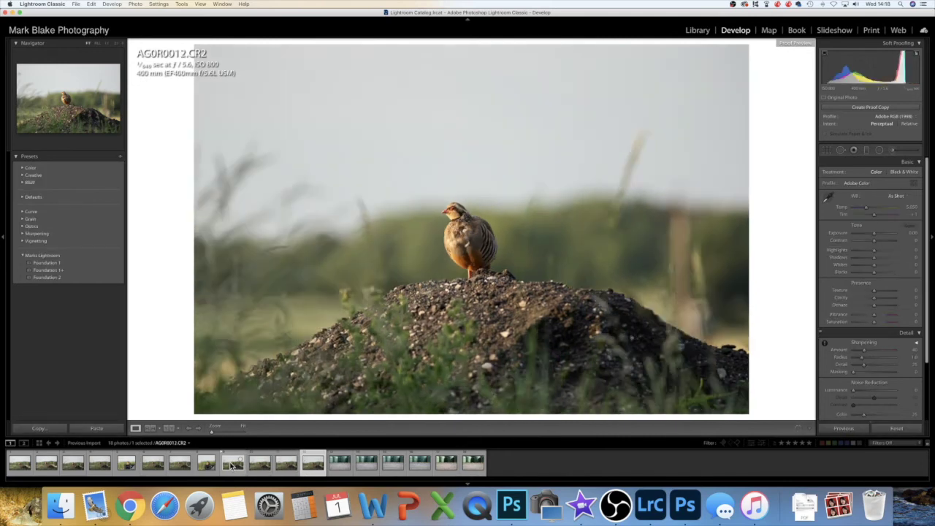
pyautogui.press('p')
# Inspect the hare close up in AG0R0013.CR2 to AG0R0015.CR2 and flag AG0R0014.CR2 as a pick.
pyautogui.press('Right')
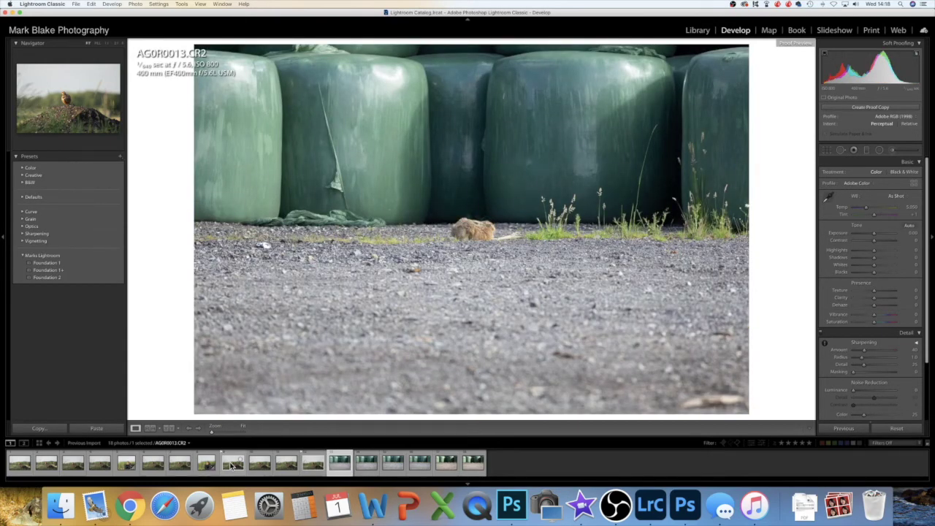
pyautogui.click(484, 230)
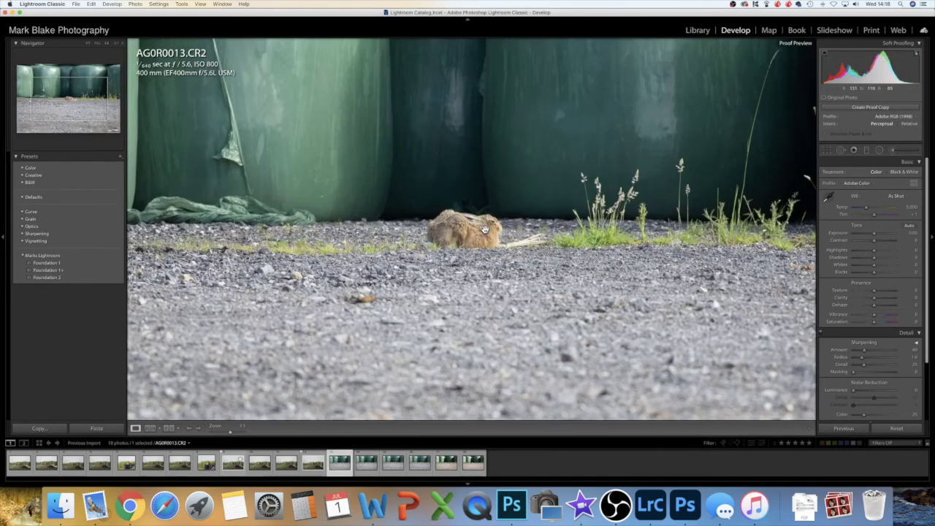
pyautogui.press('super+equal')
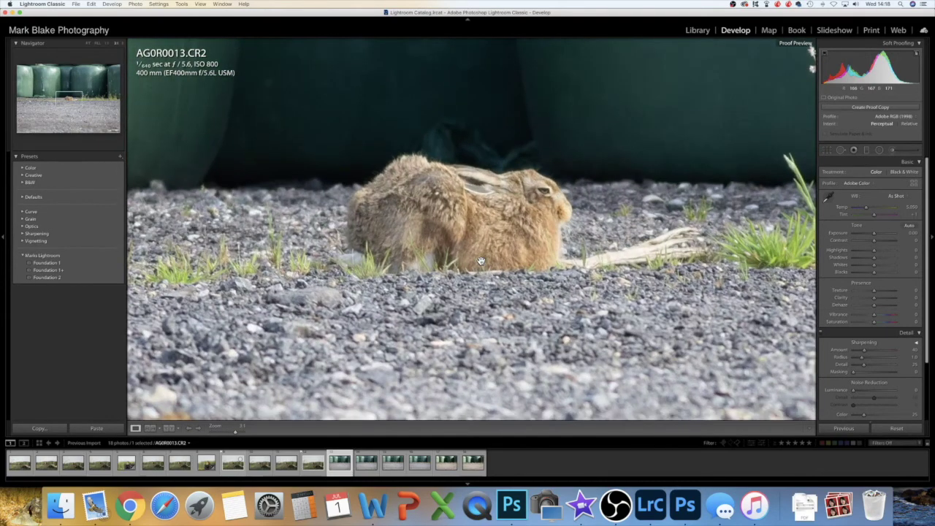
pyautogui.press('super+minus')
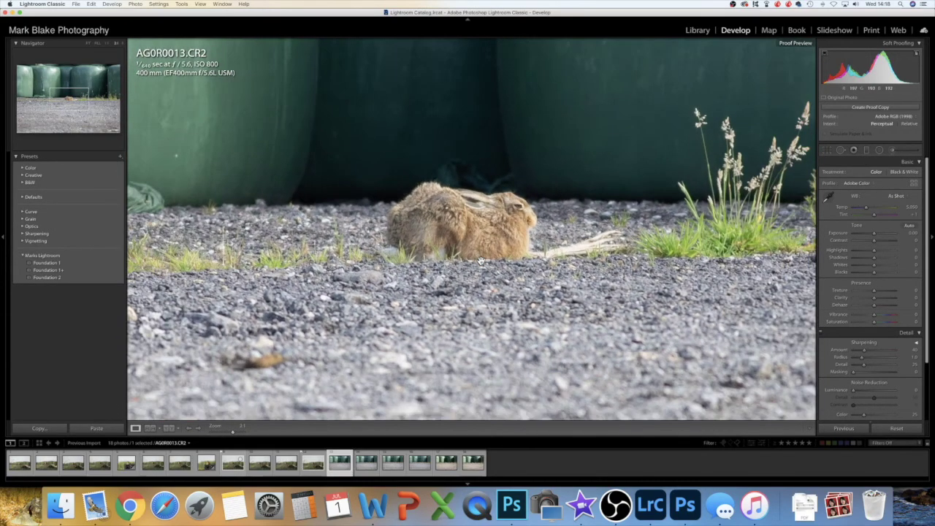
pyautogui.press('super+minus')
pyautogui.press('Right')
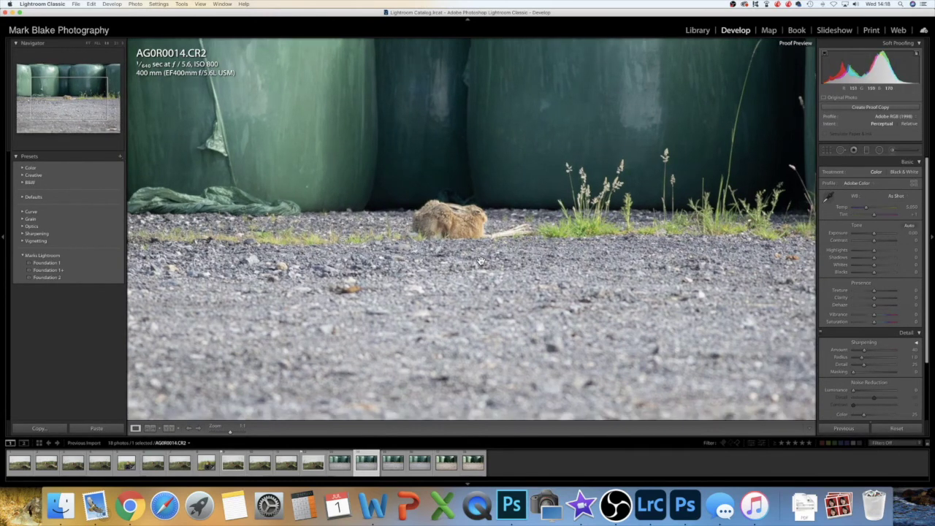
pyautogui.press('Right')
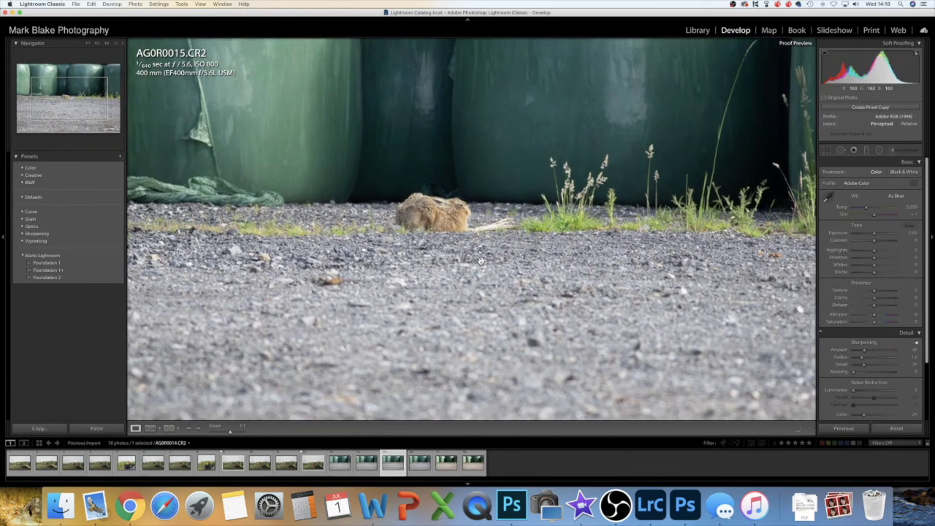
pyautogui.press('Left')
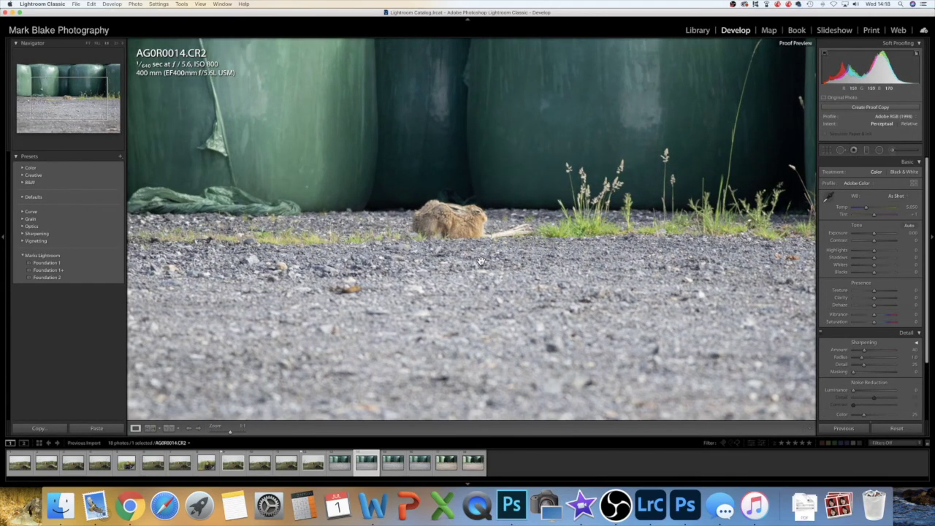
pyautogui.press('p')
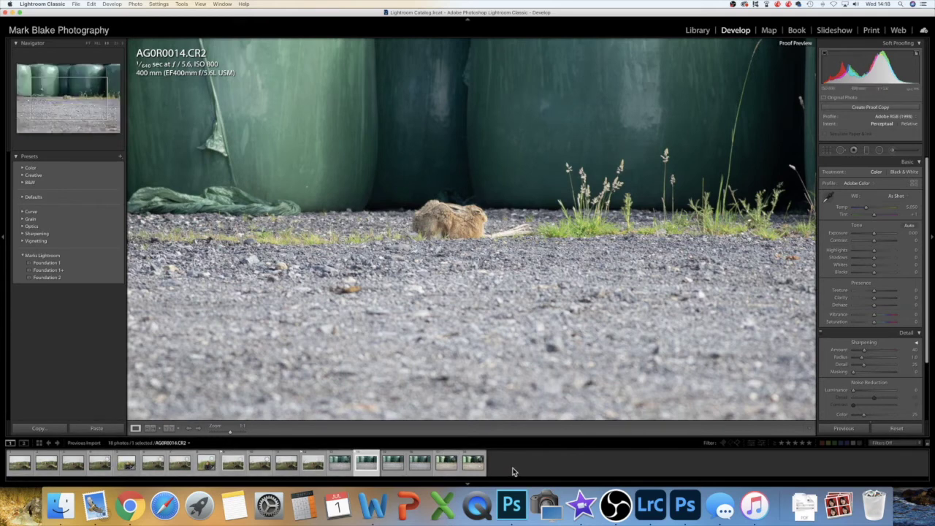
# Filter the filmstrip to show only the flagged photos and open AG0R0009.CR2.
pyautogui.click(725, 445)
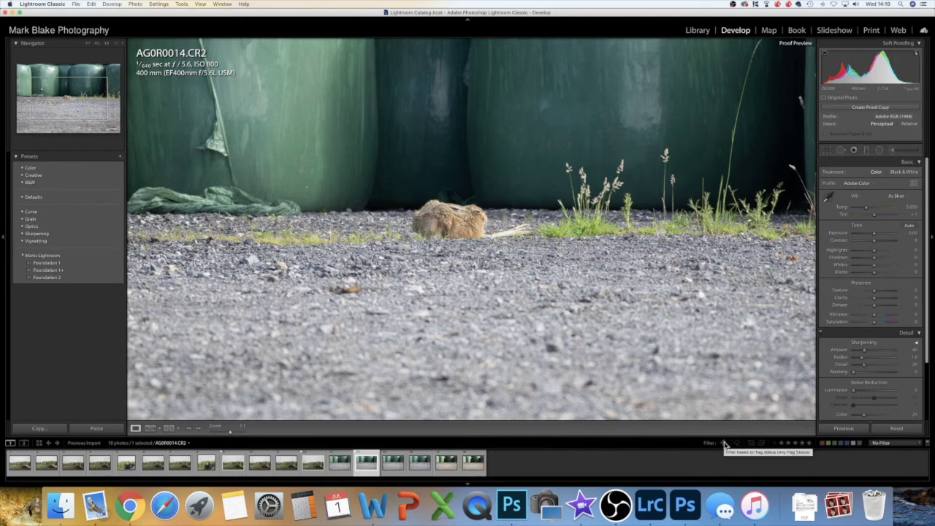
pyautogui.click(724, 442)
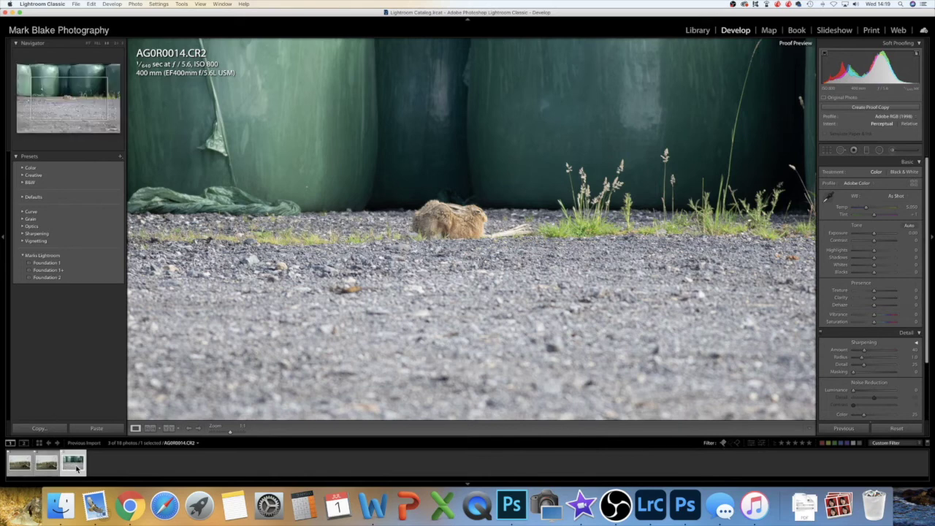
pyautogui.click(21, 466)
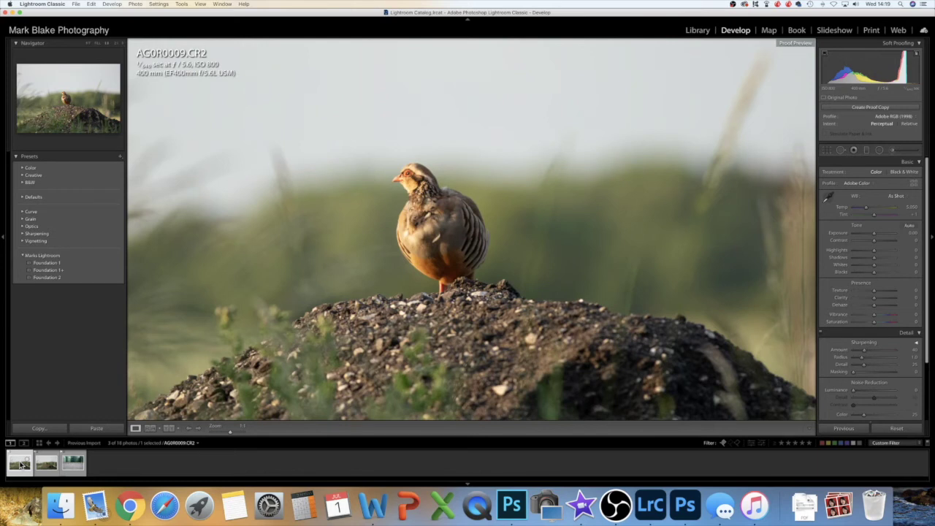
# Paste the copied develop settings onto AG0R0009.CR2 with exposure reset to 0.00, and copy the adjusted settings without the crop.
pyautogui.click(97, 428)
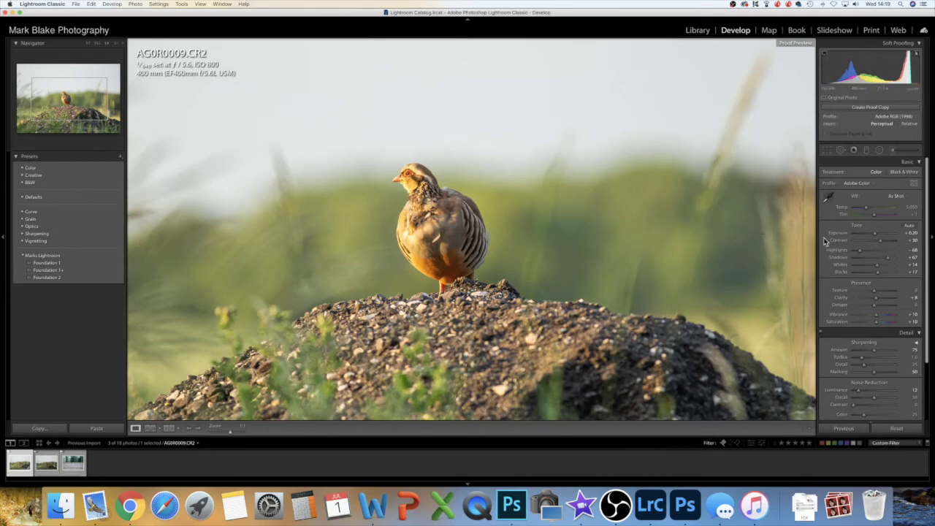
pyautogui.doubleClick(863, 234)
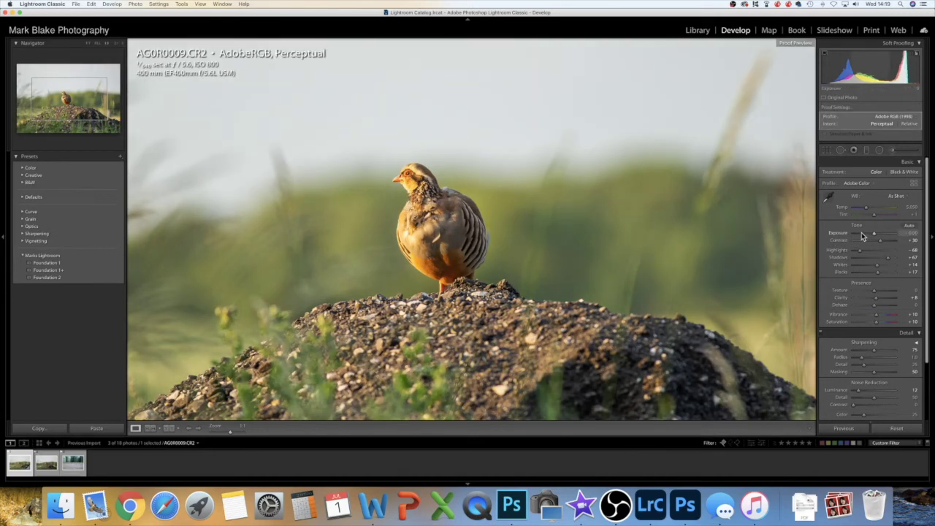
pyautogui.click(38, 429)
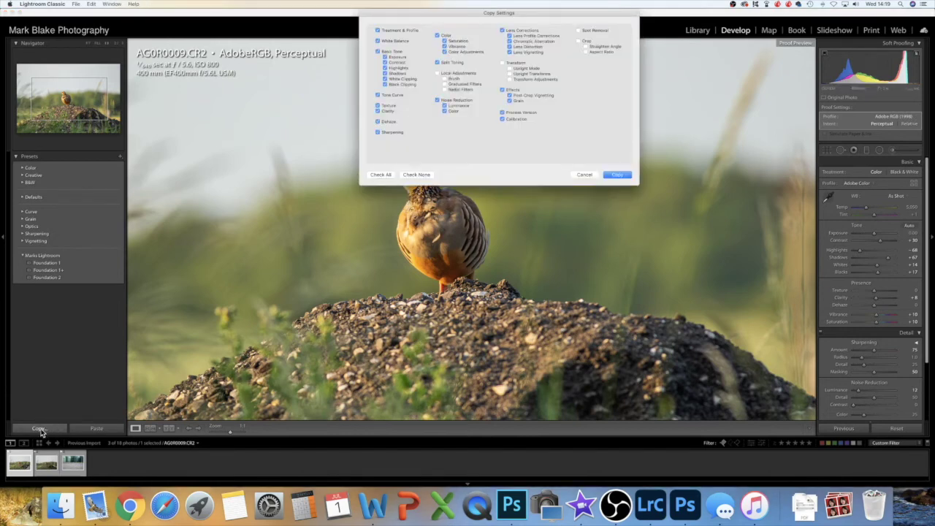
pyautogui.click(617, 176)
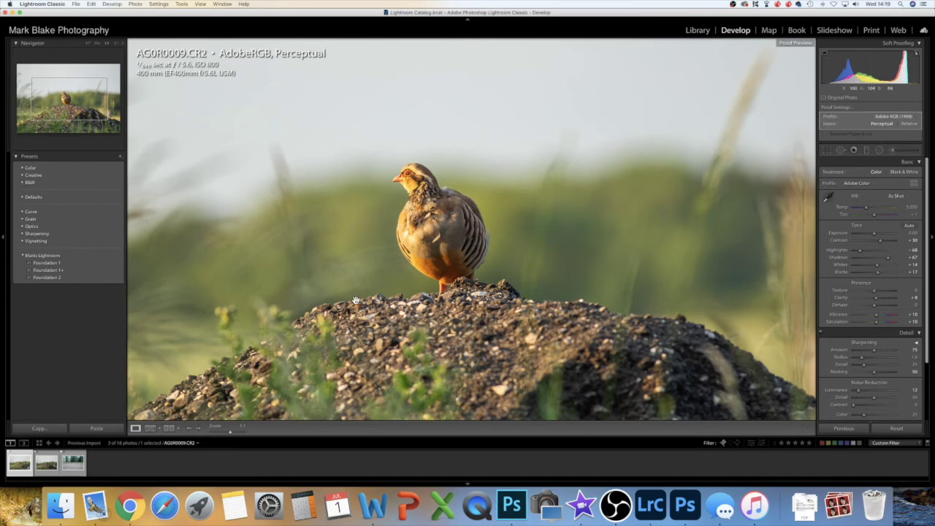
# Crop AG0R0009.CR2 tightly around the bird and the top of the mound, placing the bird right of centre, and apply the crop.
pyautogui.click(301, 304)
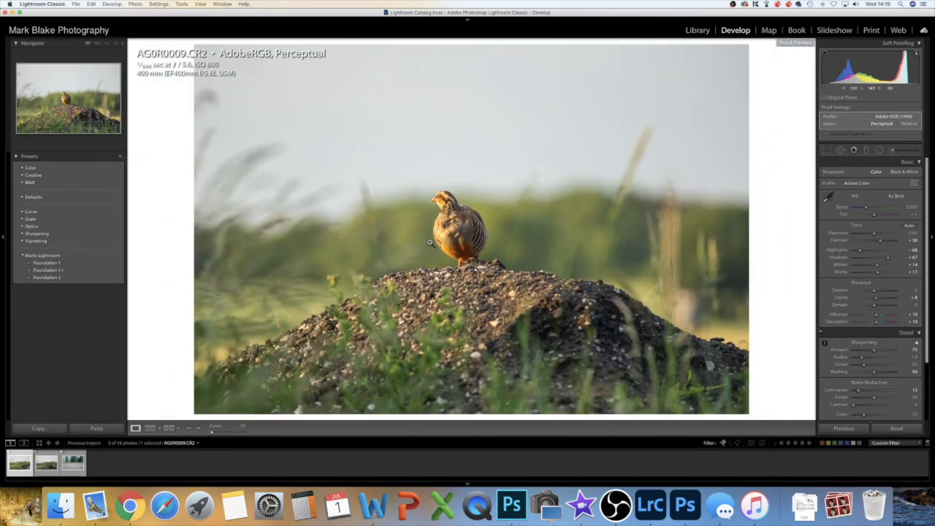
pyautogui.click(827, 150)
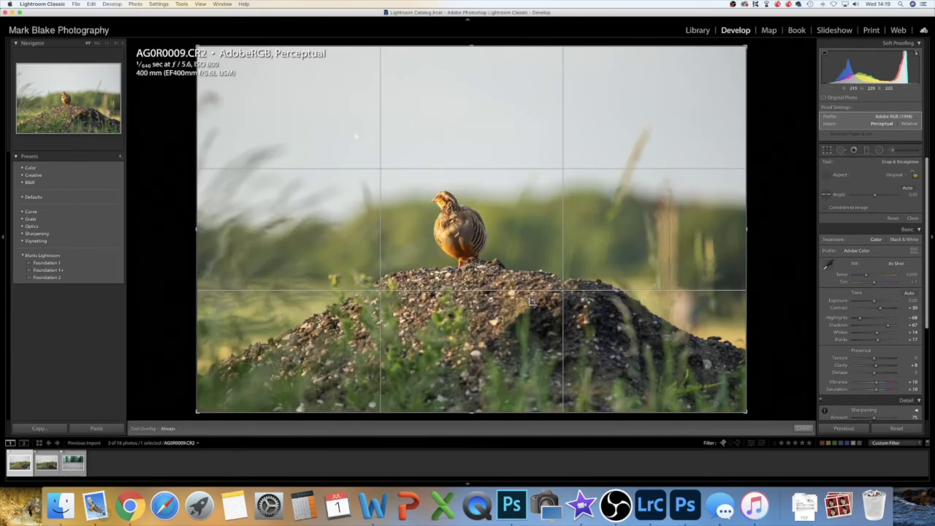
pyautogui.moveTo(346, 140); pyautogui.dragTo(526, 296)
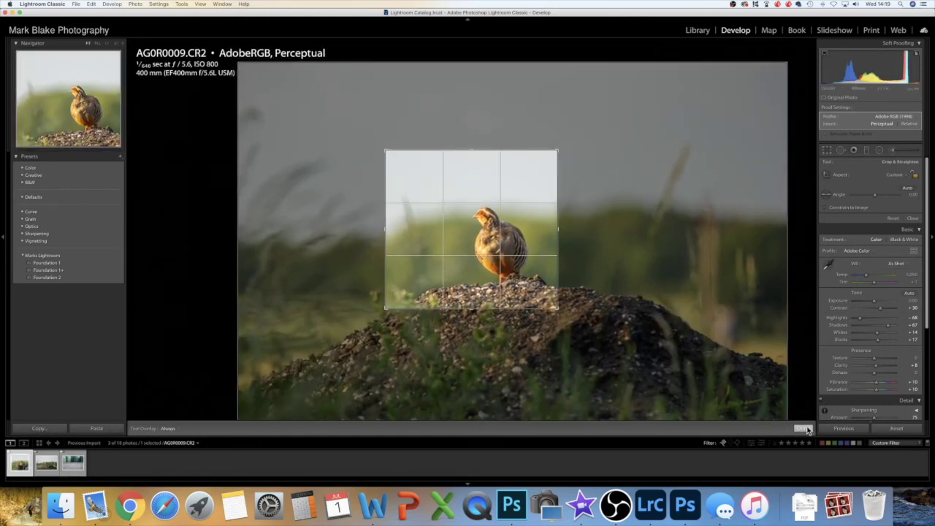
pyautogui.click(803, 428)
# Export AG0R0009.CR2 as a JPEG to the Stock photo's 49 folder.
pyautogui.rightClick(480, 279)
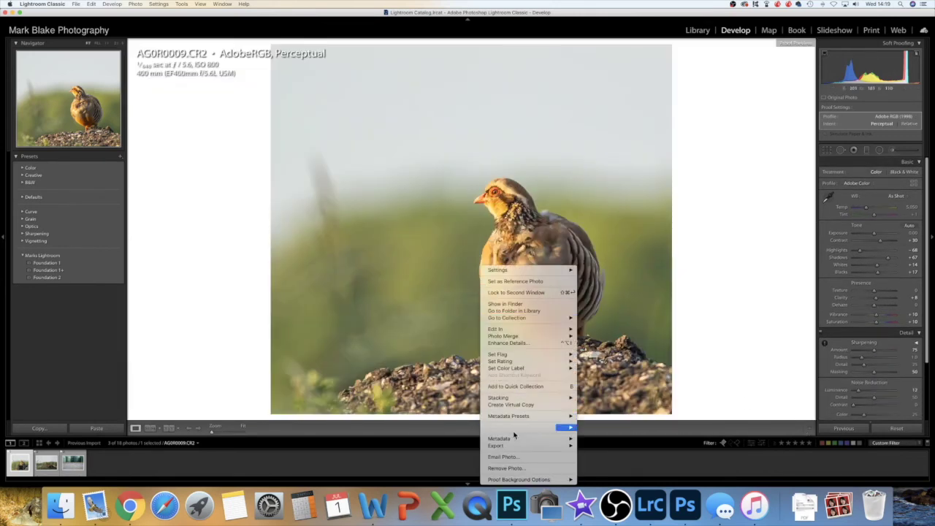
pyautogui.moveTo(514, 447)
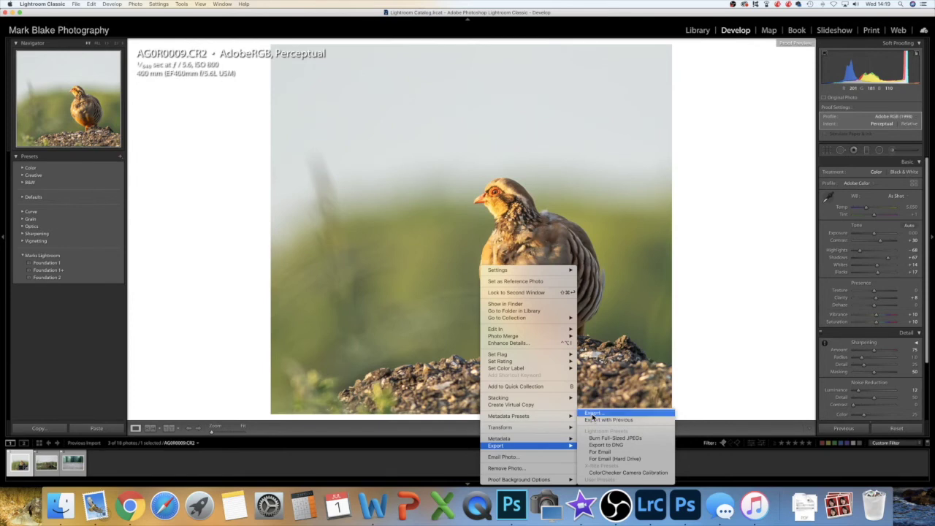
pyautogui.click(593, 414)
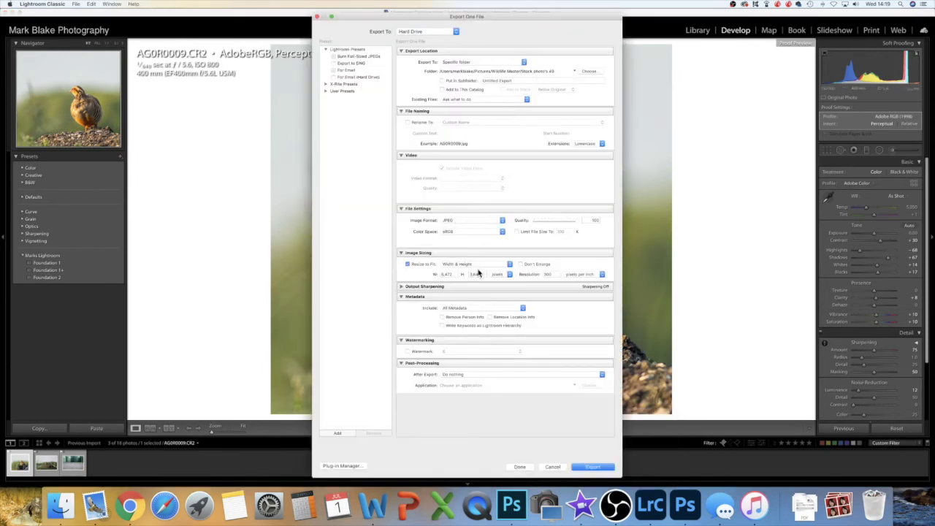
pyautogui.click(593, 467)
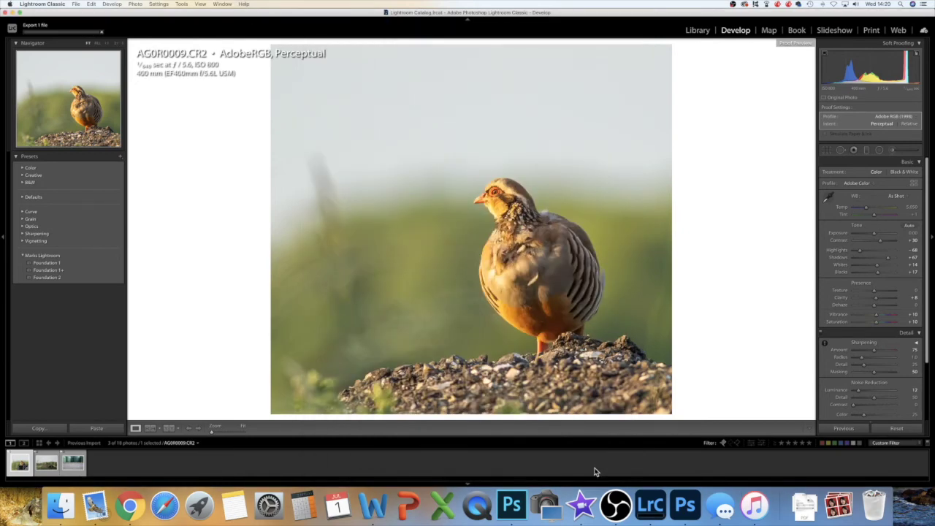
# Paste the copied develop settings onto AG0R0012.CR2 and crop it around the bird and mound top, with the bird right of centre.
pyautogui.click(46, 464)
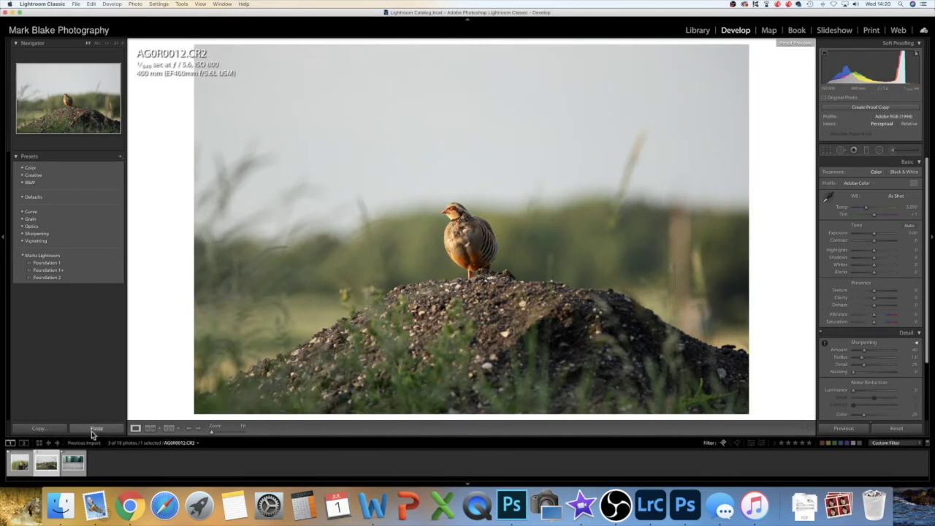
pyautogui.click(91, 428)
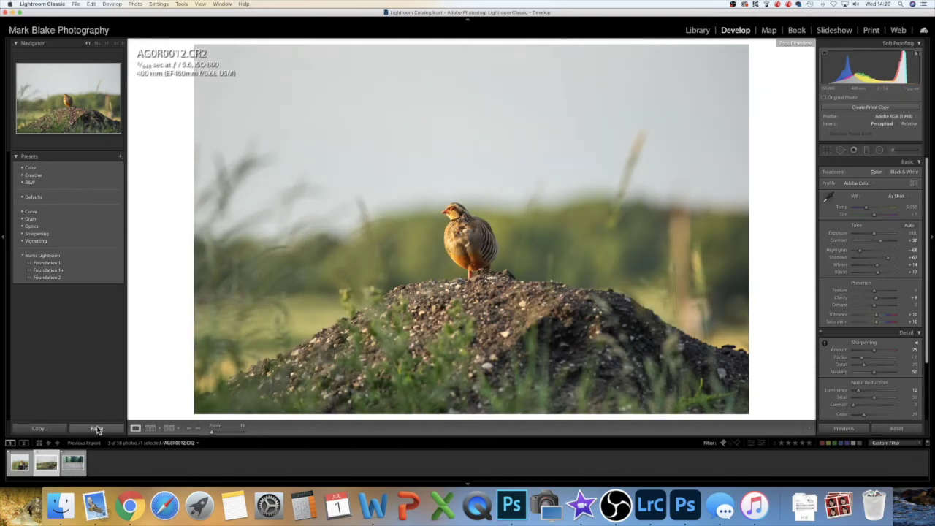
pyautogui.click(827, 150)
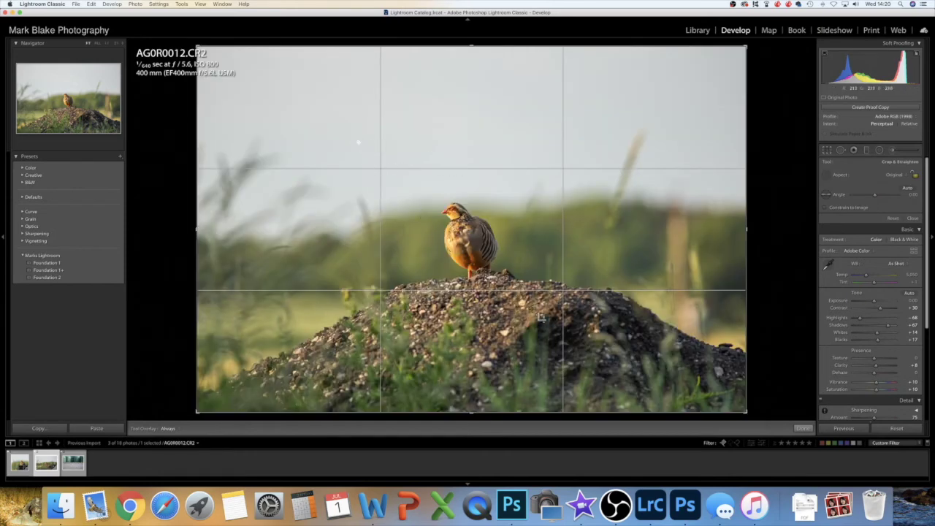
pyautogui.moveTo(555, 303); pyautogui.dragTo(353, 148)
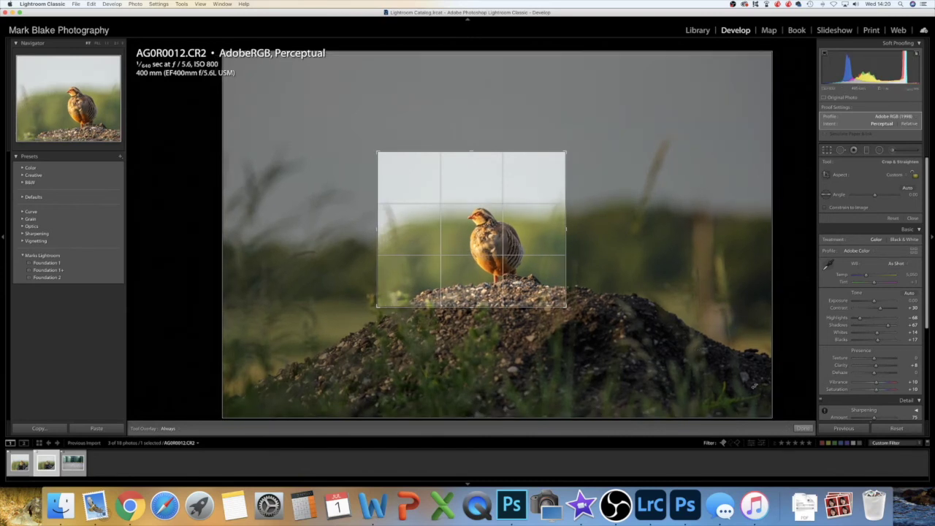
pyautogui.click(803, 428)
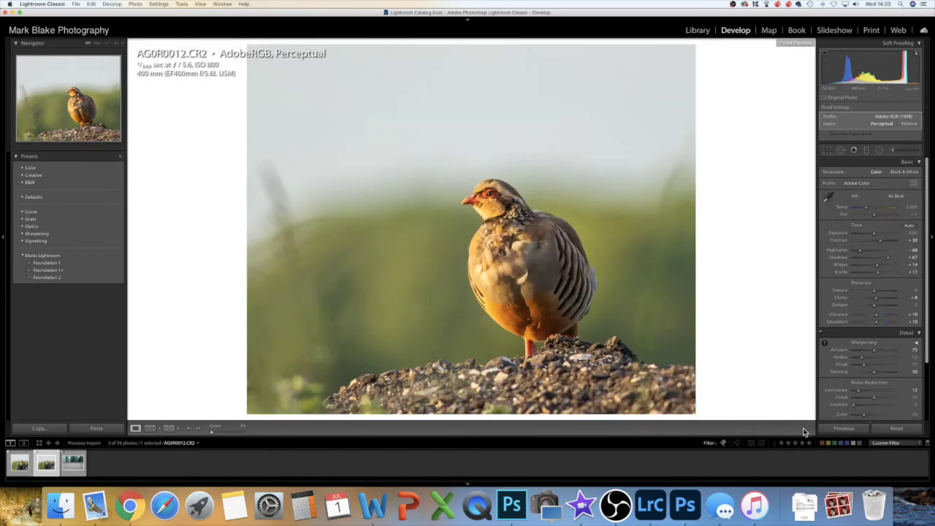
# Export AG0R0012.CR2 as a JPEG to the Stock photo's 49 folder.
pyautogui.rightClick(544, 275)
pyautogui.moveTo(561, 445)
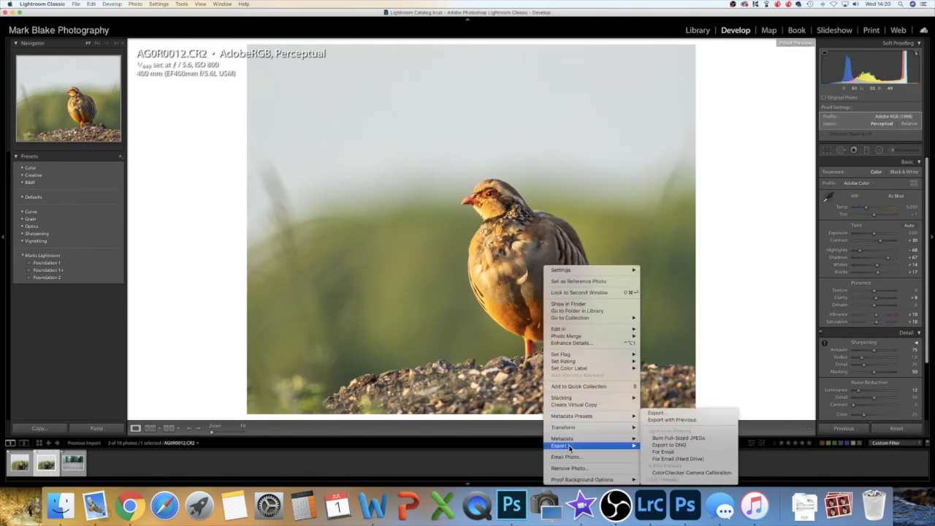
pyautogui.click(657, 416)
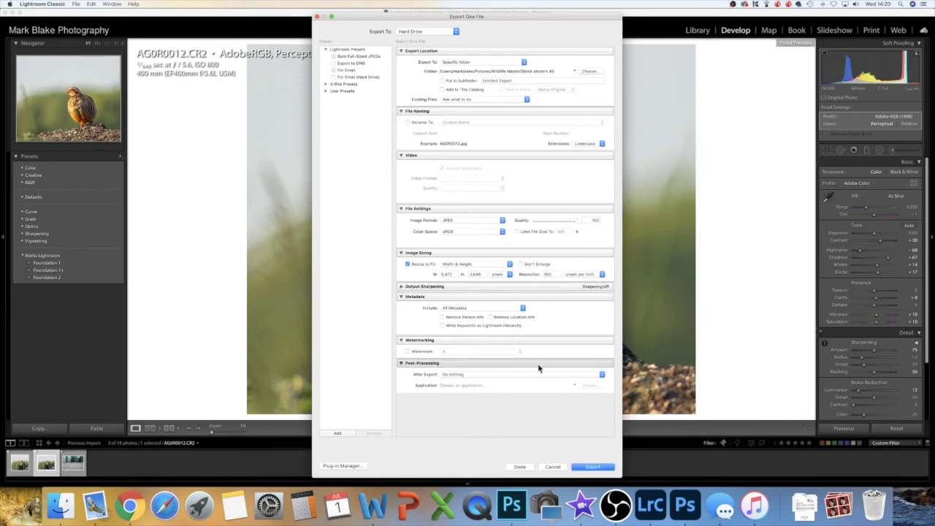
pyautogui.click(598, 466)
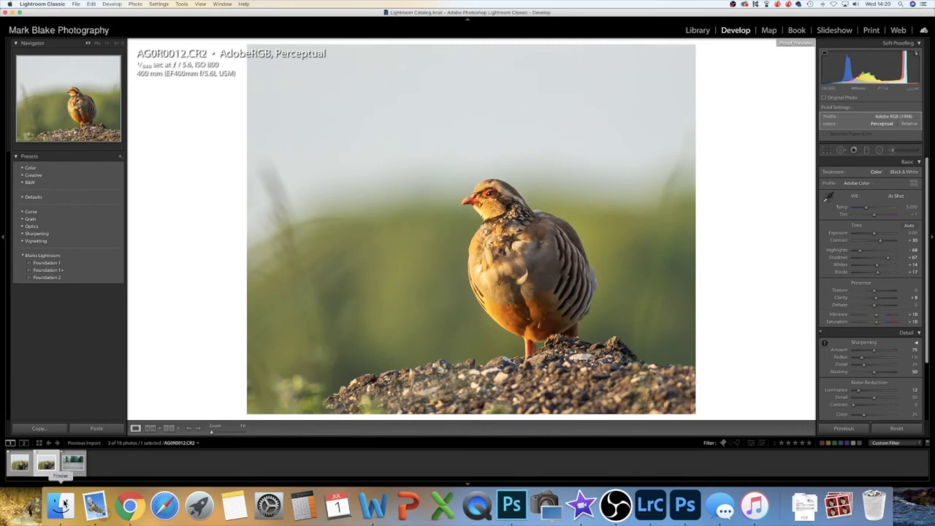
# Switch to Finder and show the file information for the exported AG0R0009.jpg.
pyautogui.click(65, 504)
pyautogui.click(473, 110)
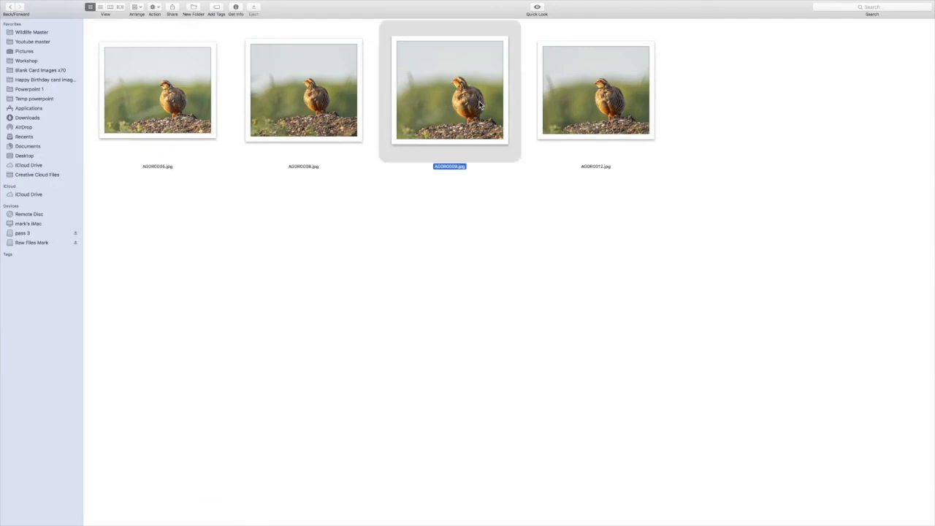
pyautogui.rightClick(460, 73)
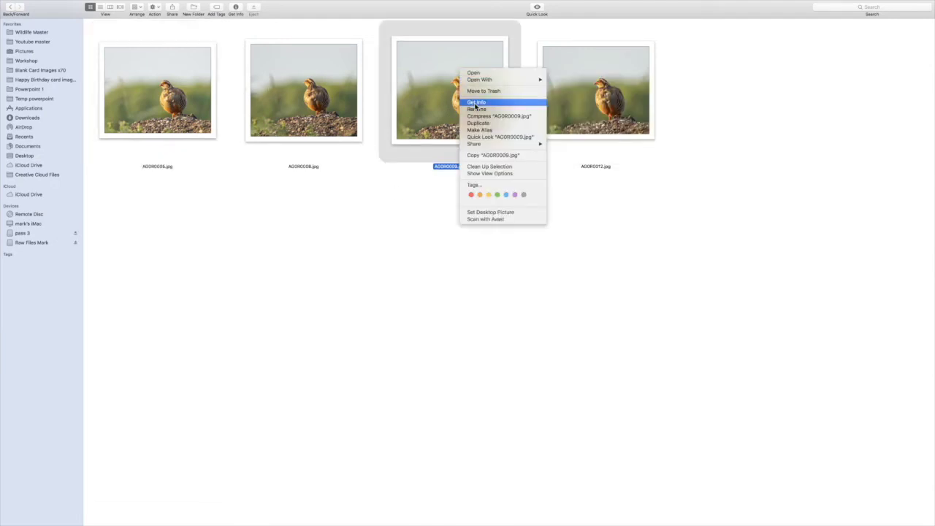
pyautogui.click(476, 102)
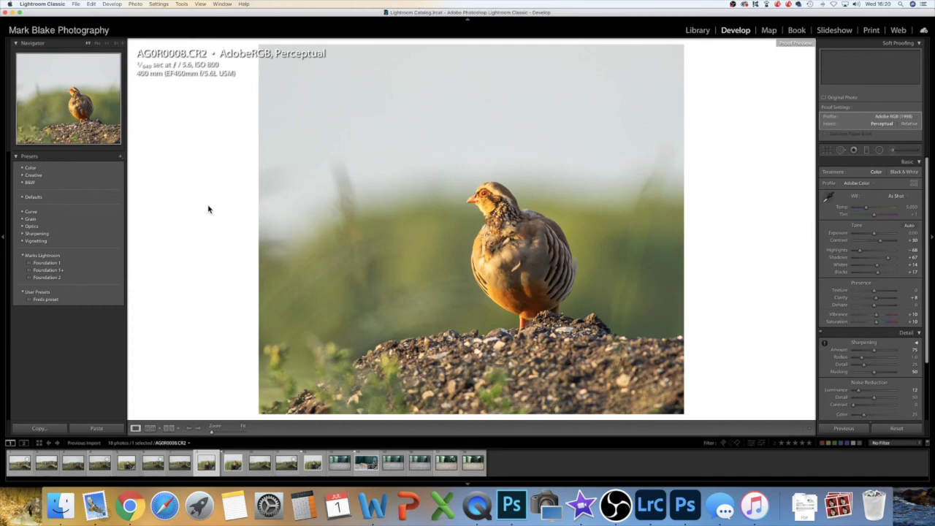
# Tighten the crop of AG0R0008.CR2 around the bird and mound top, keeping the bird near the centre, and apply it.
pyautogui.click(829, 151)
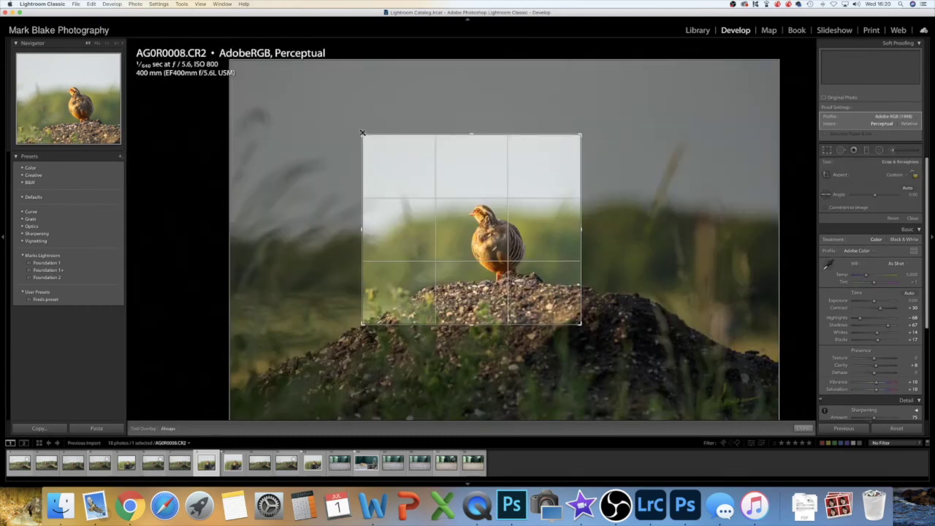
pyautogui.moveTo(362, 134); pyautogui.dragTo(395, 157)
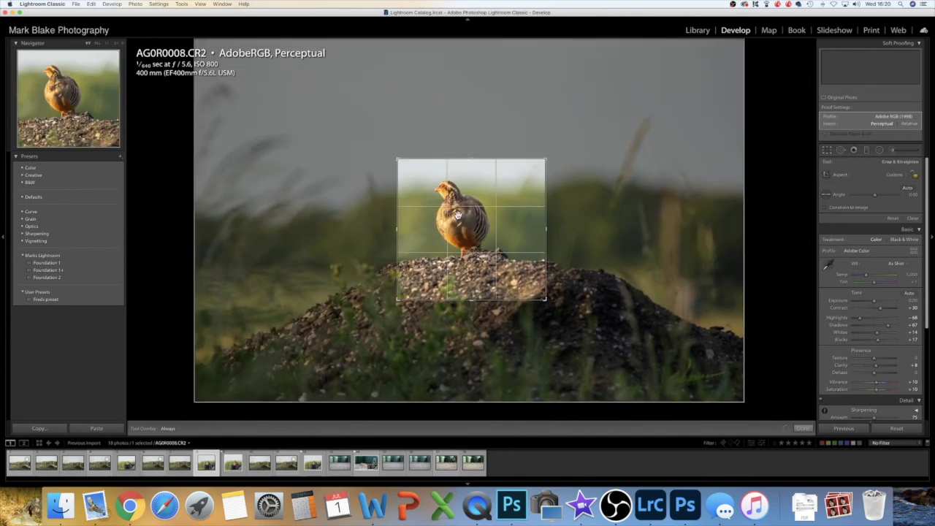
pyautogui.moveTo(463, 225); pyautogui.dragTo(475, 235)
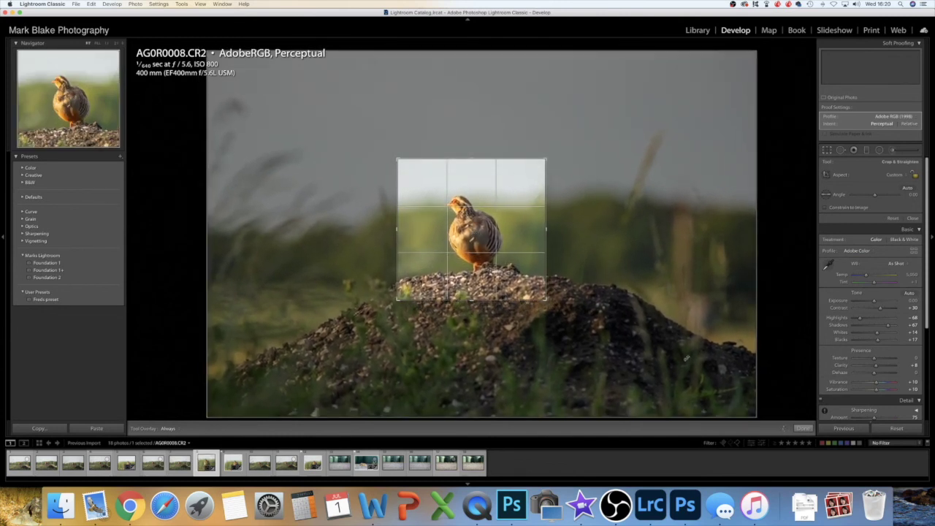
pyautogui.click(804, 429)
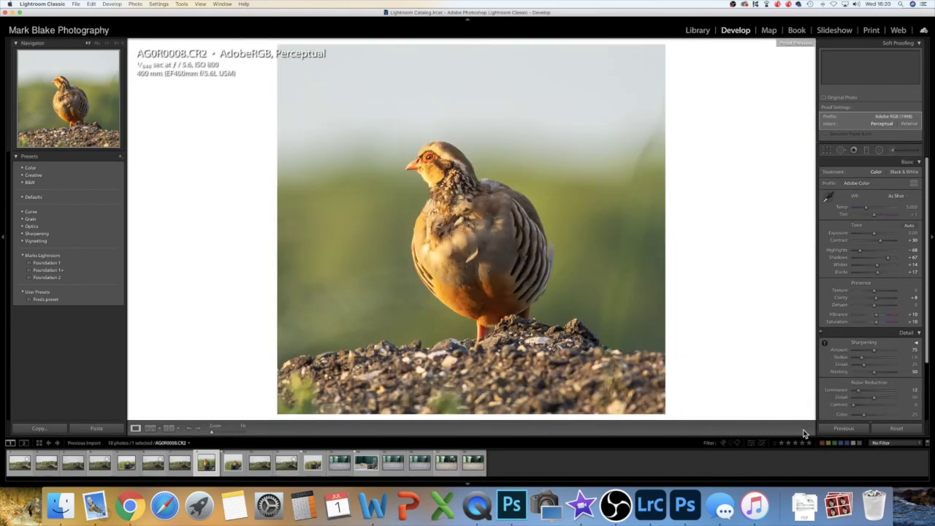
# Export AG0R0008.CR2 as a JPEG to the Stock photo's 49 folder under a unique name, and switch to the folder in Finder.
pyautogui.rightClick(497, 248)
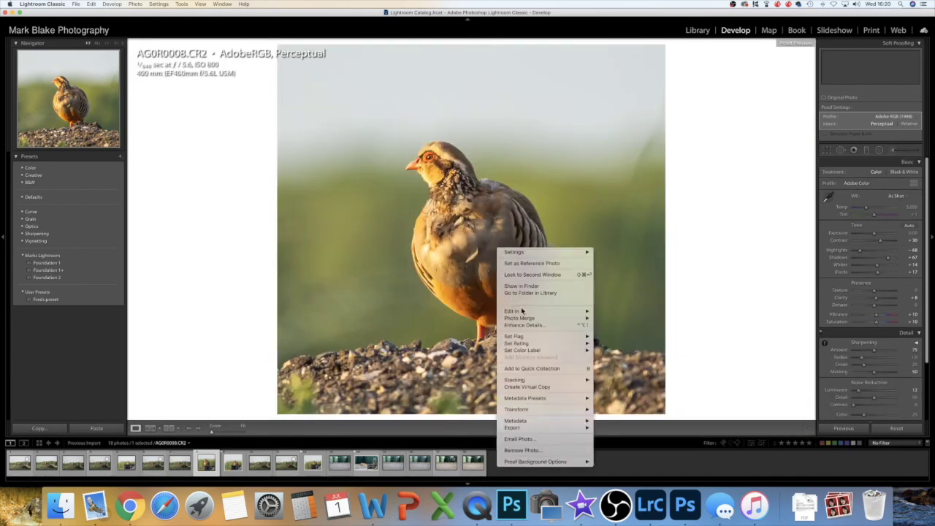
pyautogui.moveTo(543, 428)
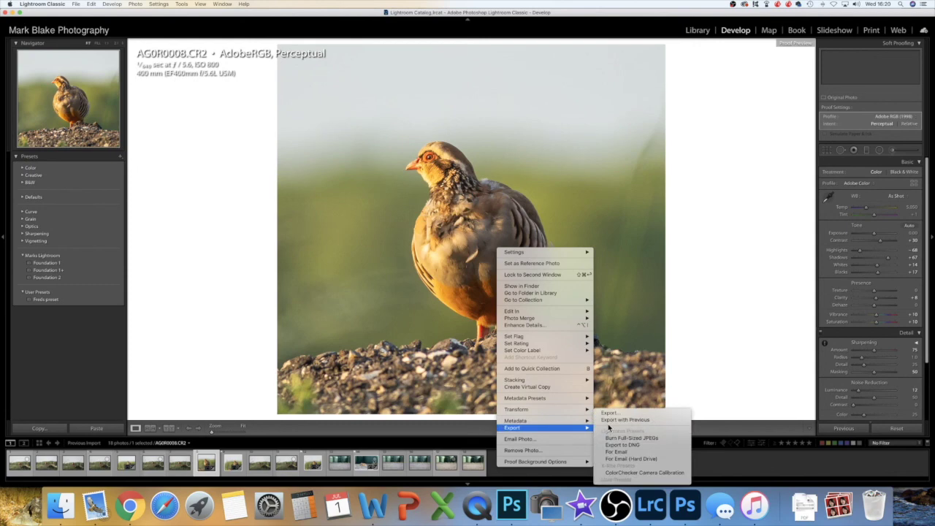
pyautogui.click(608, 414)
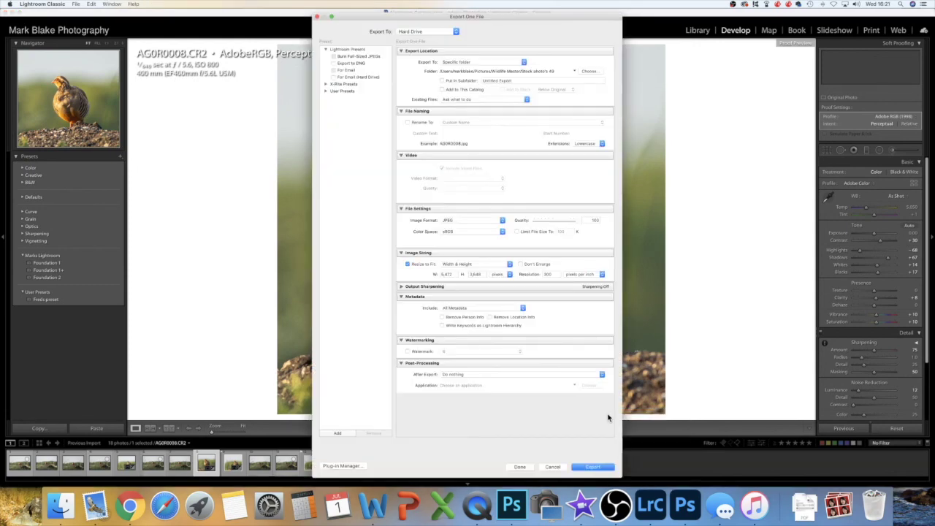
pyautogui.click(592, 467)
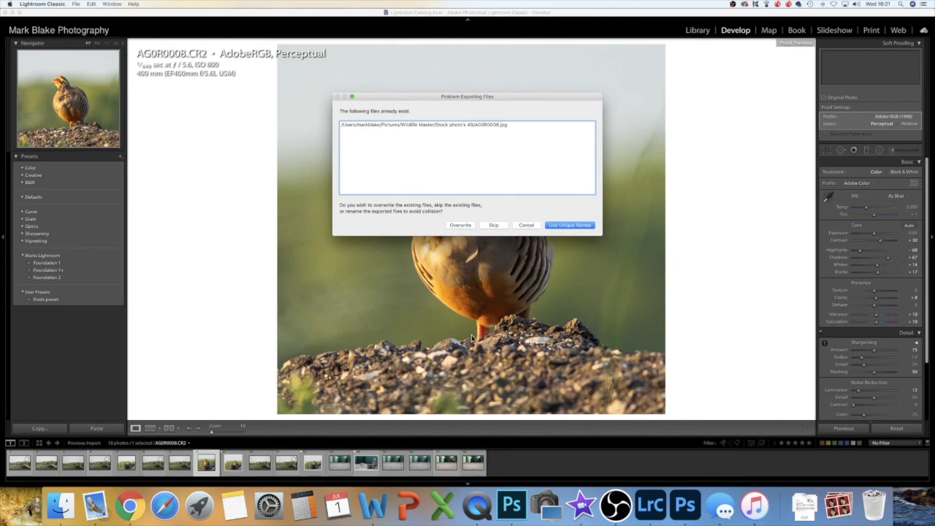
pyautogui.click(571, 225)
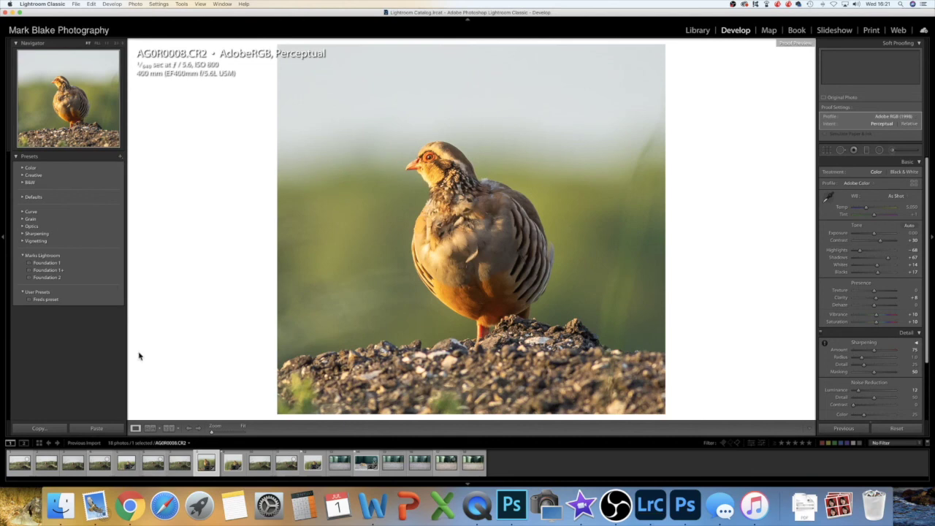
pyautogui.click(61, 510)
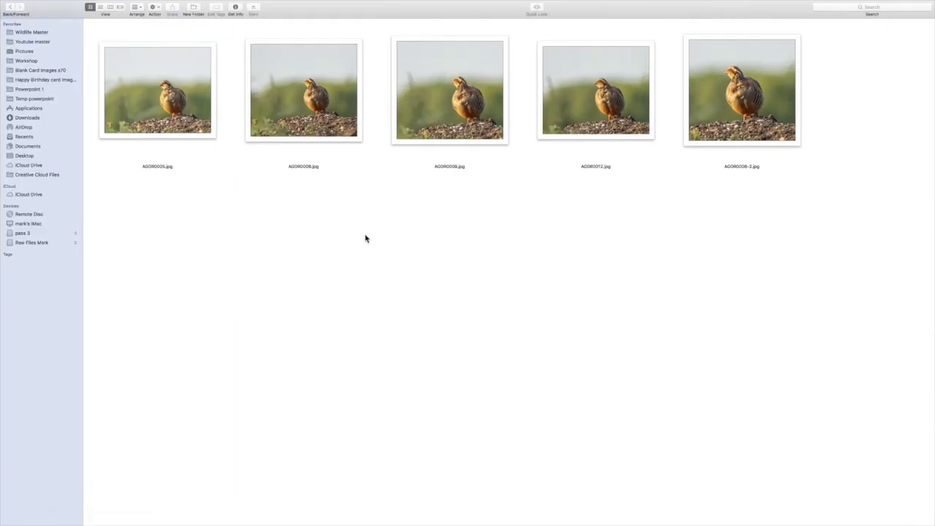